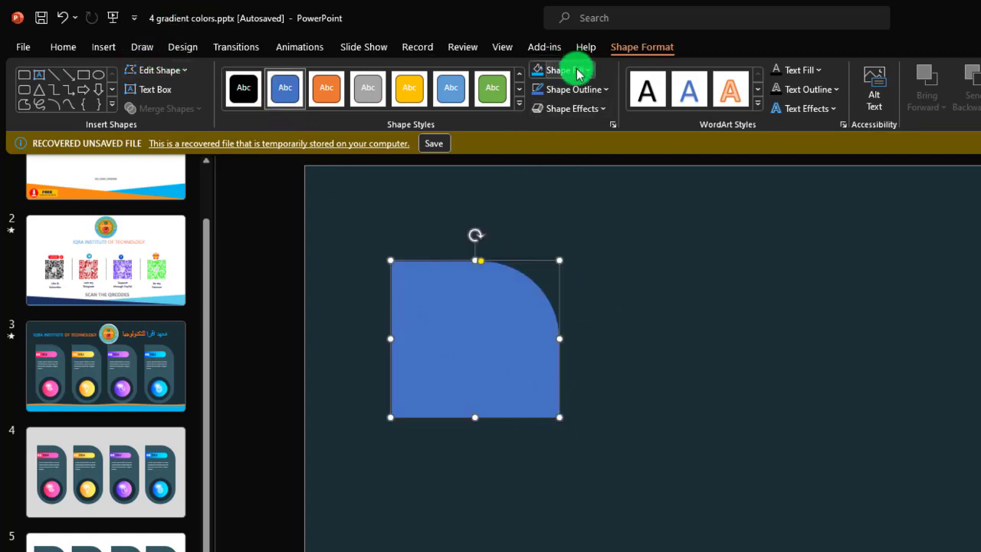
# Remove the outline from the rectangle with the single rounded corner.
pyautogui.click(590, 89)
pyautogui.click(574, 299)
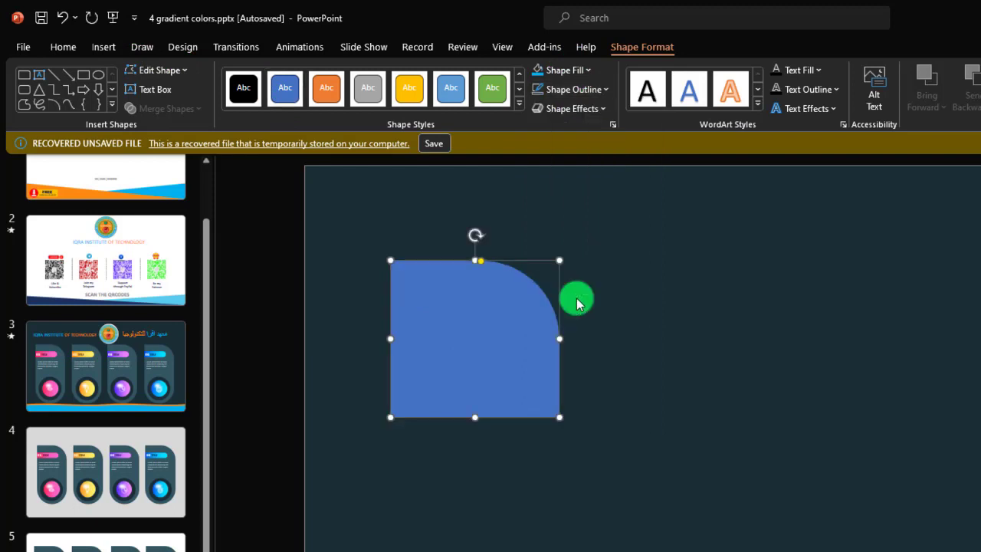
# Draw a Top Corners Rounded rectangle directly below the existing blue shape, roughly matching its size.
pyautogui.click(103, 46)
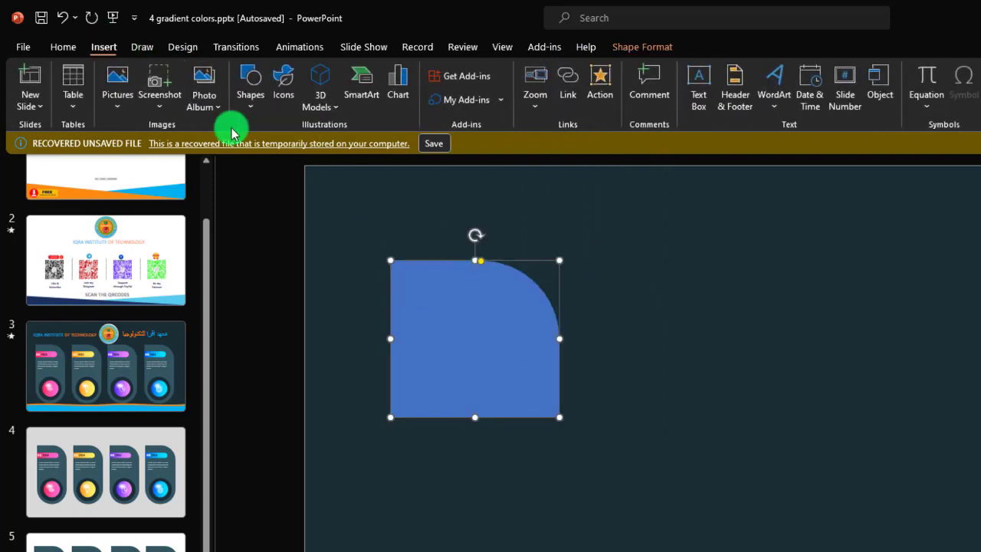
pyautogui.click(250, 113)
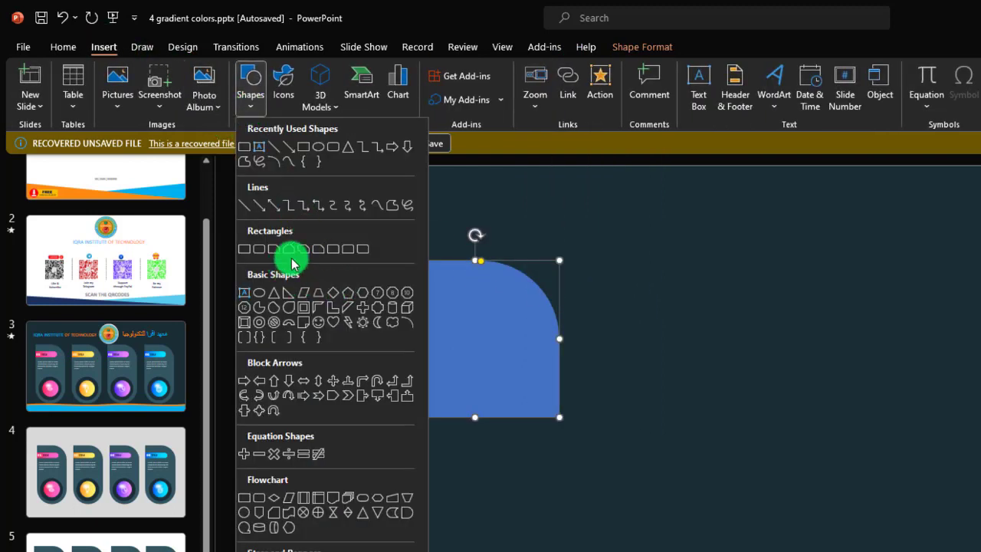
pyautogui.click(348, 254)
pyautogui.moveTo(389, 430); pyautogui.dragTo(572, 503)
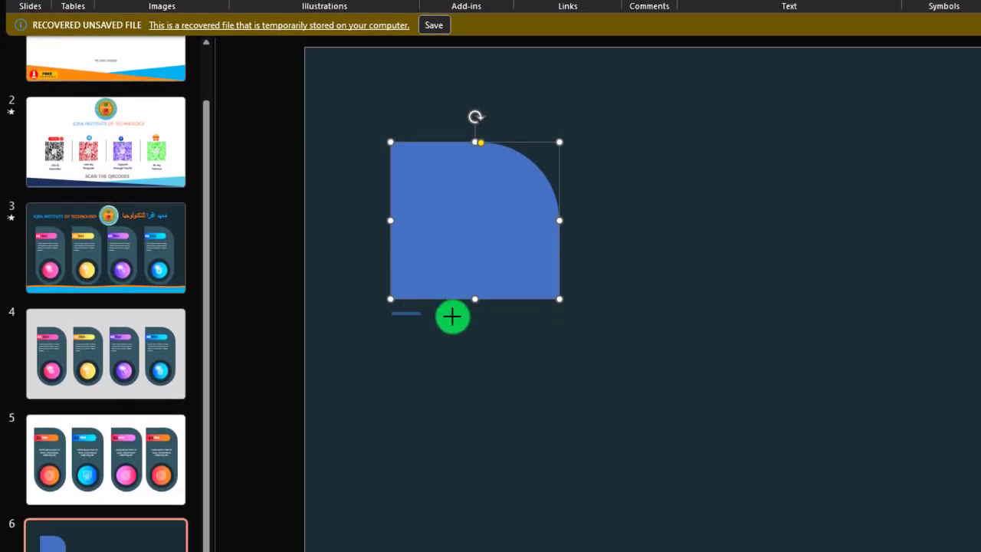
pyautogui.moveTo(573, 384); pyautogui.dragTo(565, 467)
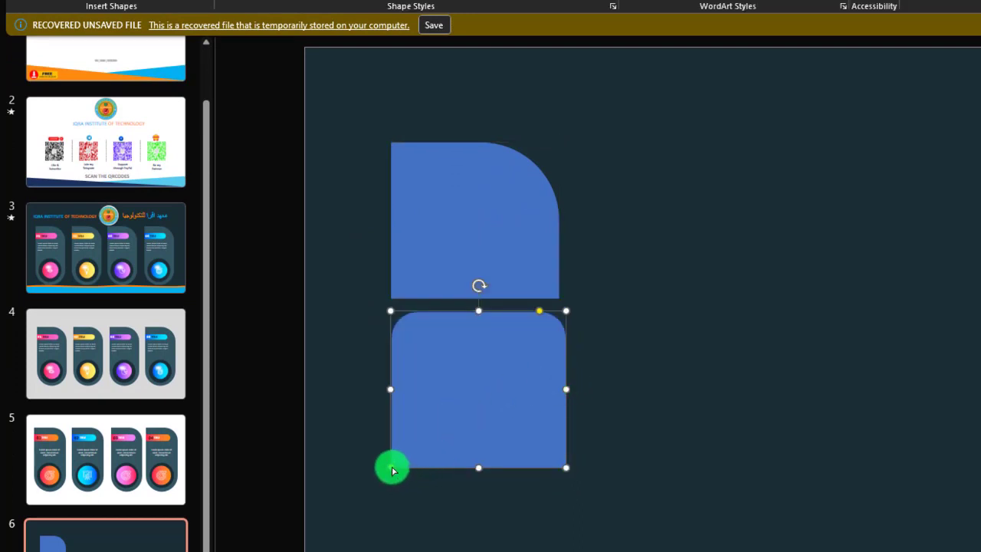
# Reshape the lower rectangle to square top corners and fully rounded bottom corners, and place it against the upper shape's bottom edge.
pyautogui.moveTo(390, 466); pyautogui.dragTo(483, 295)
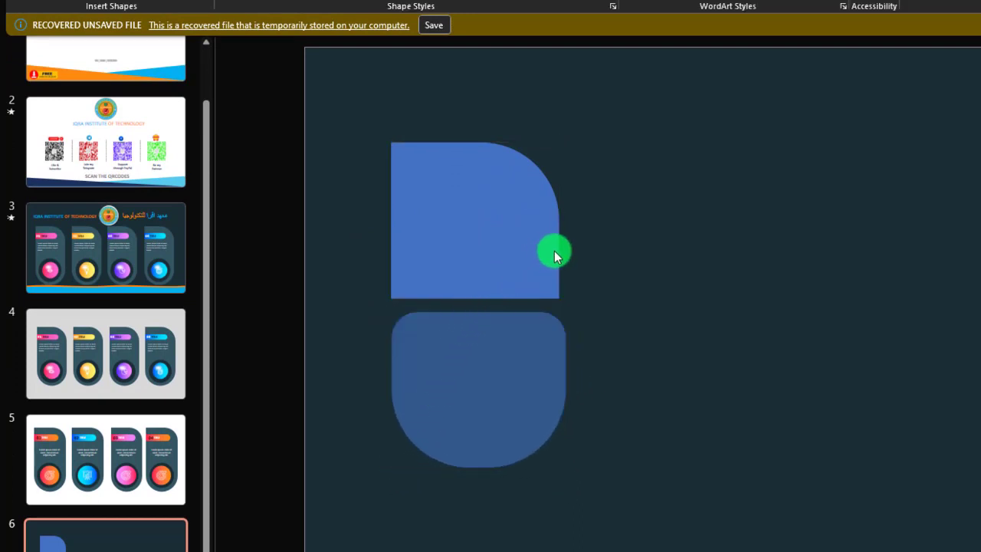
pyautogui.moveTo(550, 253); pyautogui.dragTo(550, 252)
pyautogui.moveTo(541, 312); pyautogui.dragTo(597, 310)
pyautogui.moveTo(506, 395); pyautogui.dragTo(500, 385)
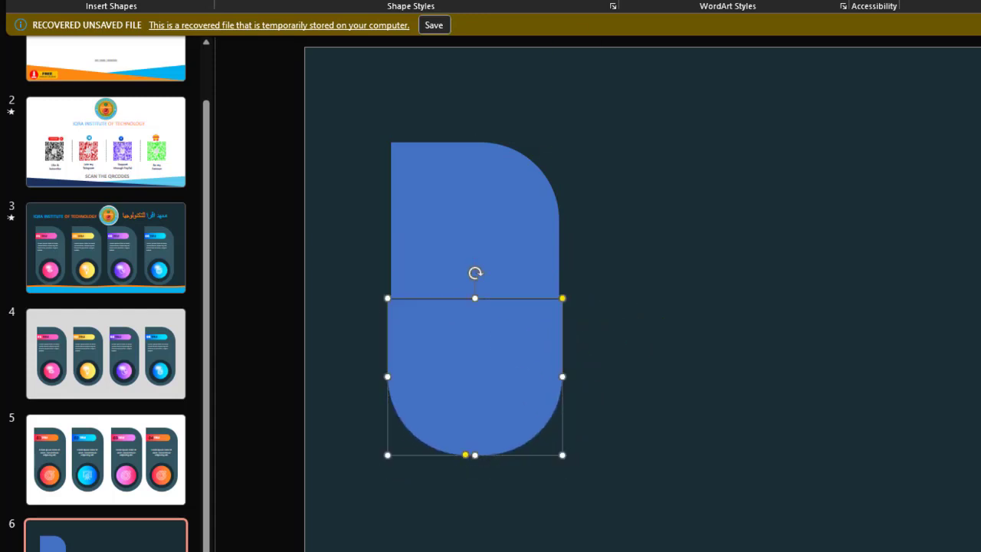
# Remove the lower shape's outline and narrow it so both sides line up with the upper shape.
pyautogui.click(576, 1)
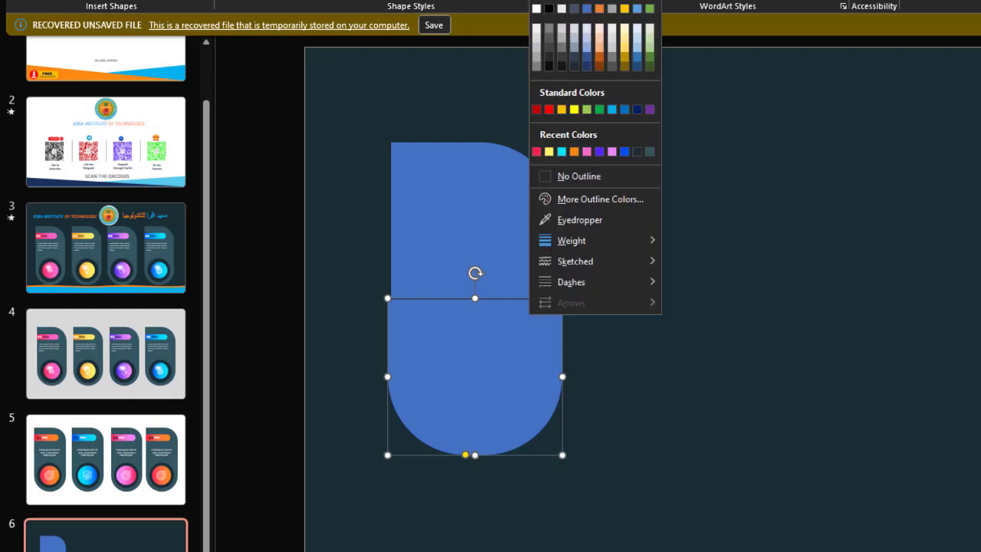
pyautogui.click(611, 182)
pyautogui.moveTo(519, 356); pyautogui.dragTo(517, 359)
pyautogui.moveTo(383, 372); pyautogui.dragTo(389, 373)
pyautogui.click(871, 243)
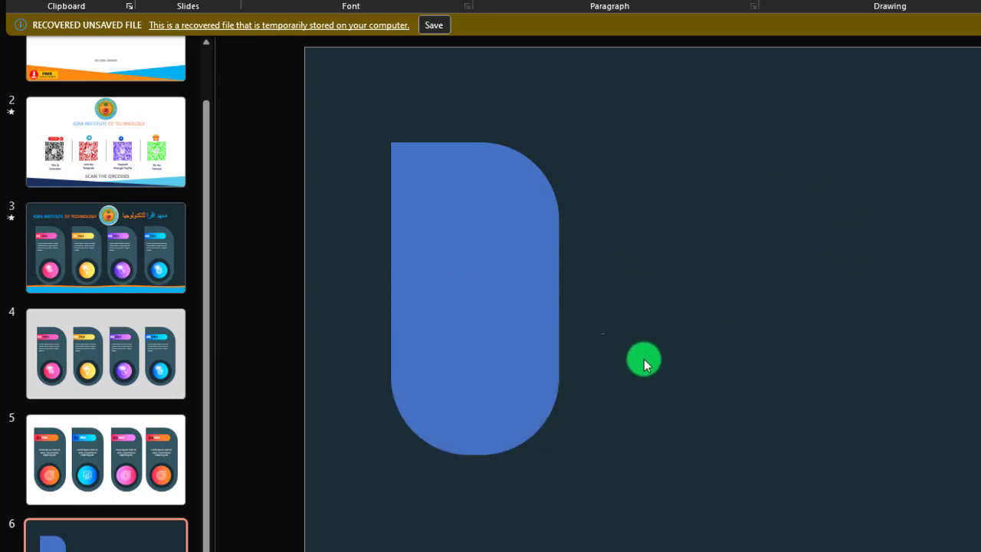
pyautogui.click(527, 370)
pyautogui.moveTo(560, 379); pyautogui.dragTo(557, 379)
pyautogui.click(644, 331)
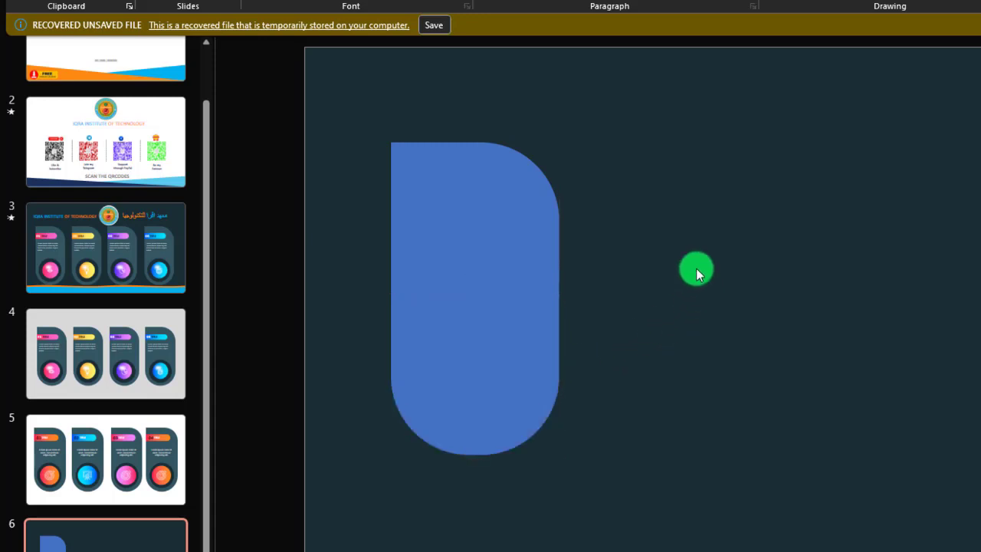
# Select the upper and lower blue shapes and merge them into one with Union.
pyautogui.click(503, 182)
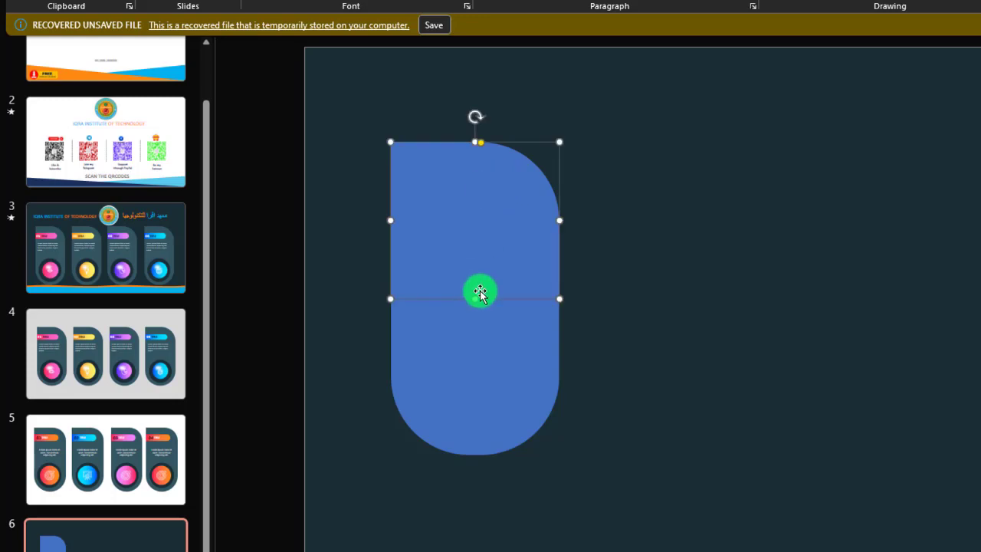
pyautogui.keyDown('shift'); pyautogui.click(474, 336); pyautogui.keyUp('shift')
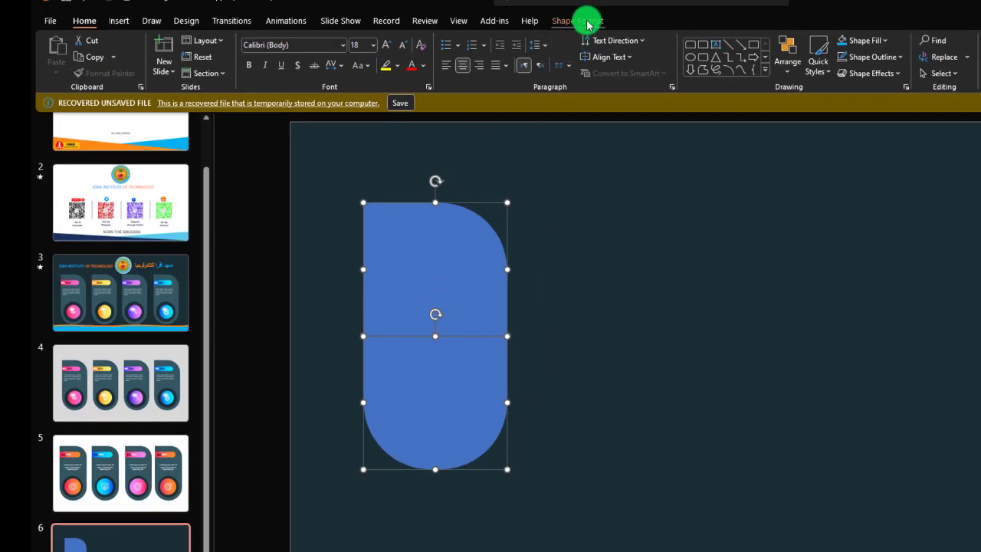
pyautogui.click(577, 23)
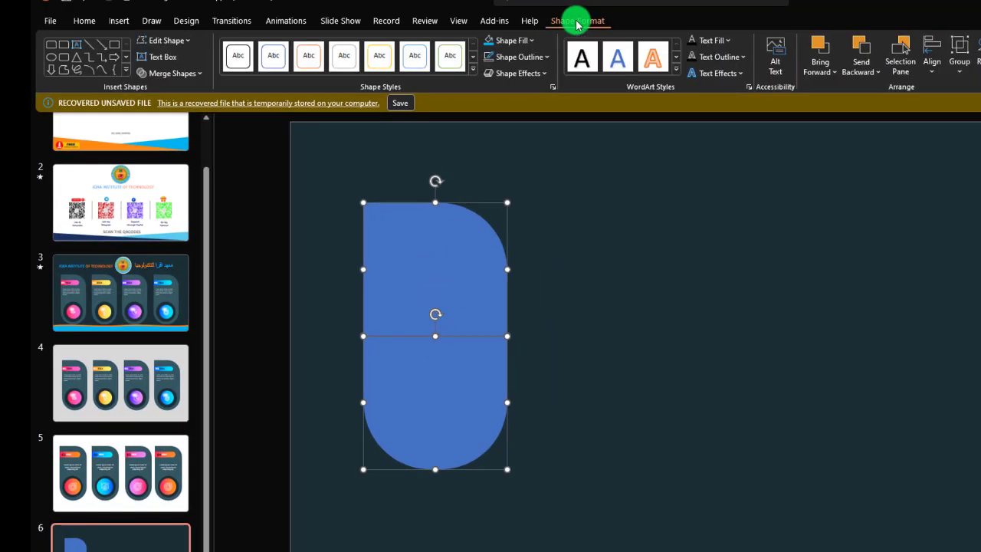
pyautogui.click(176, 73)
pyautogui.click(175, 87)
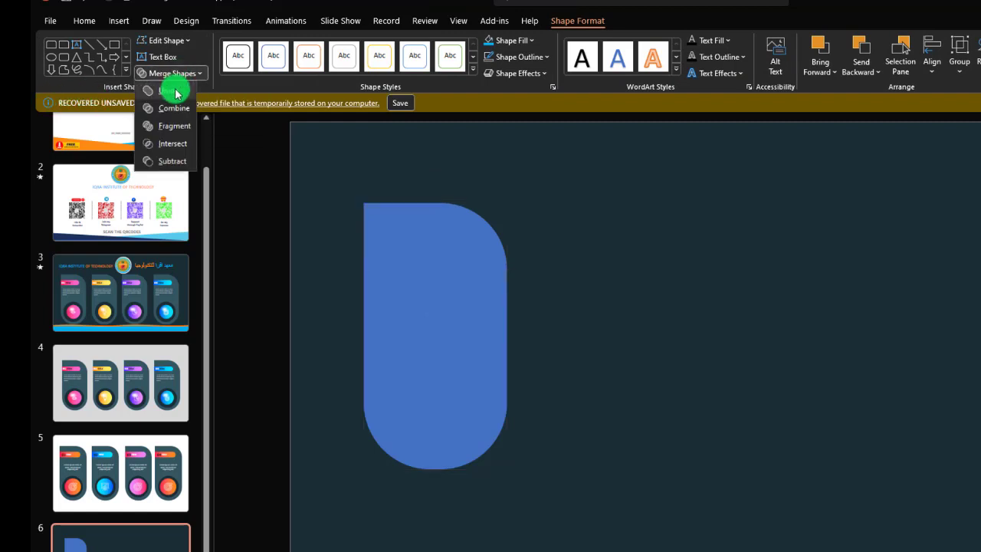
pyautogui.click(574, 392)
# Move the merged blue shape slightly left and down on the slide and keep it selected.
pyautogui.moveTo(435, 359); pyautogui.dragTo(407, 380)
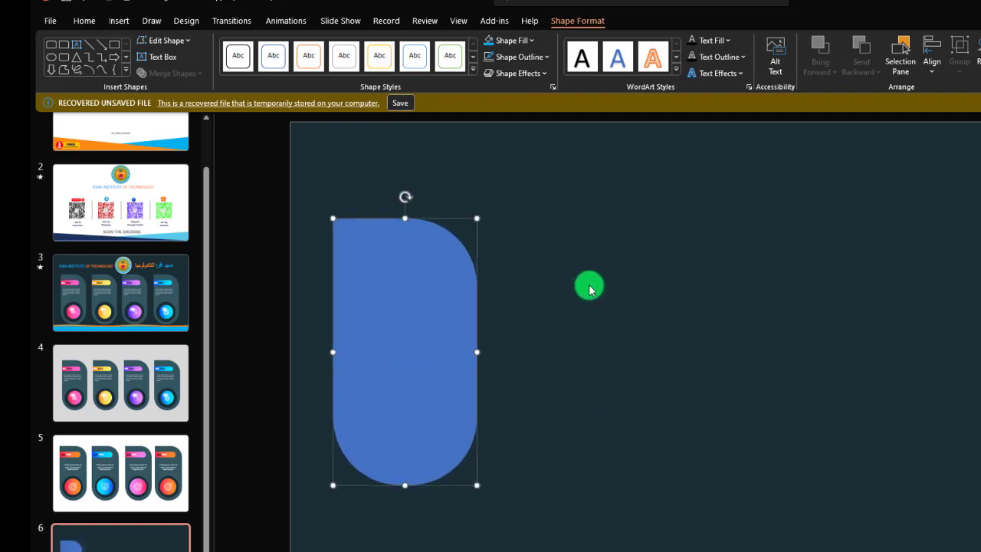
pyautogui.click(582, 293)
pyautogui.doubleClick(411, 280)
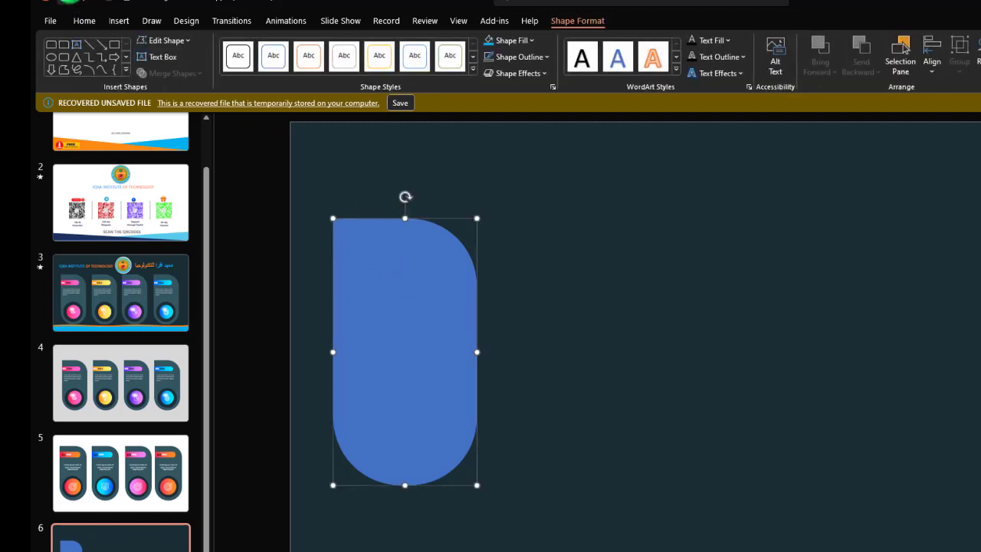
# Draw a circle and centre it within the rounded lower end of the blue shape.
pyautogui.click(111, 21)
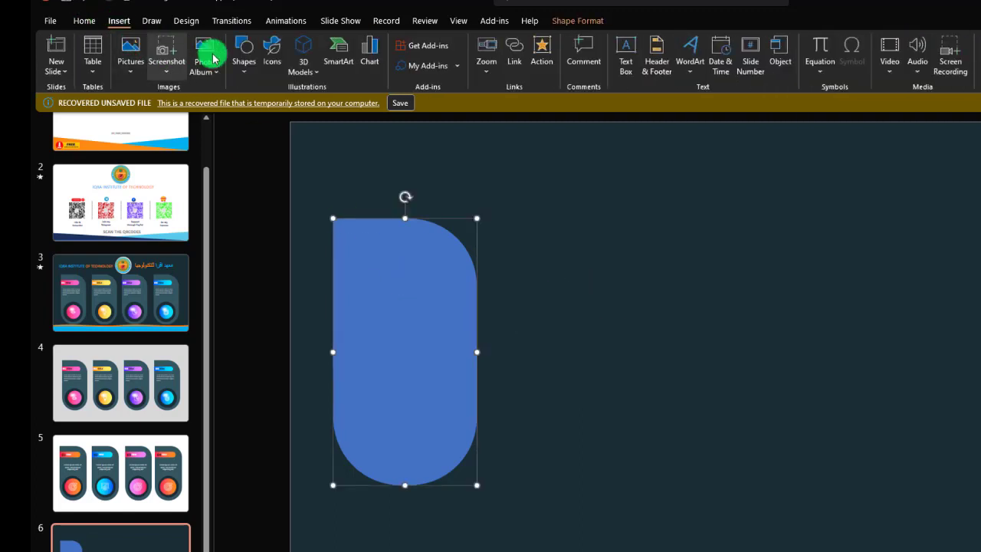
pyautogui.click(244, 61)
pyautogui.click(253, 233)
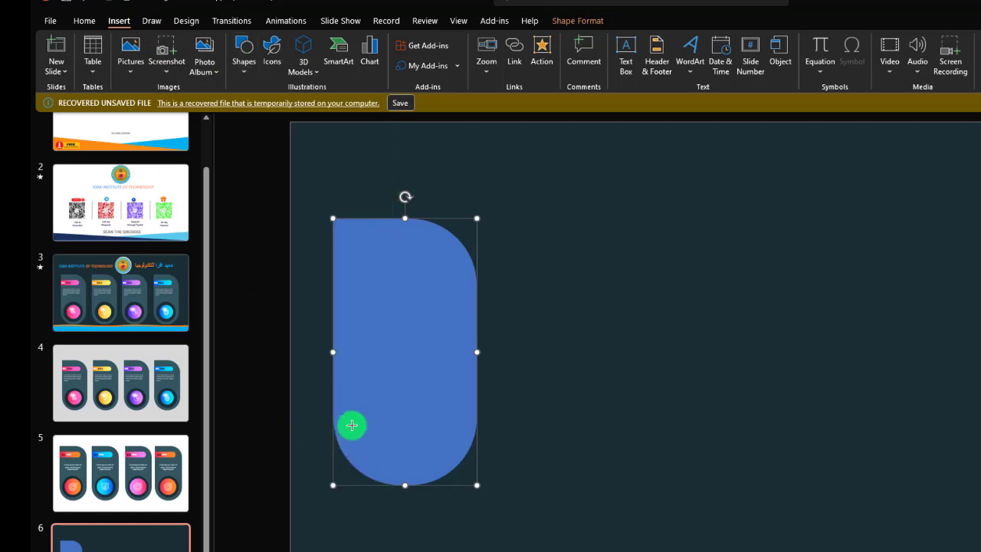
pyautogui.moveTo(355, 403); pyautogui.dragTo(417, 414)
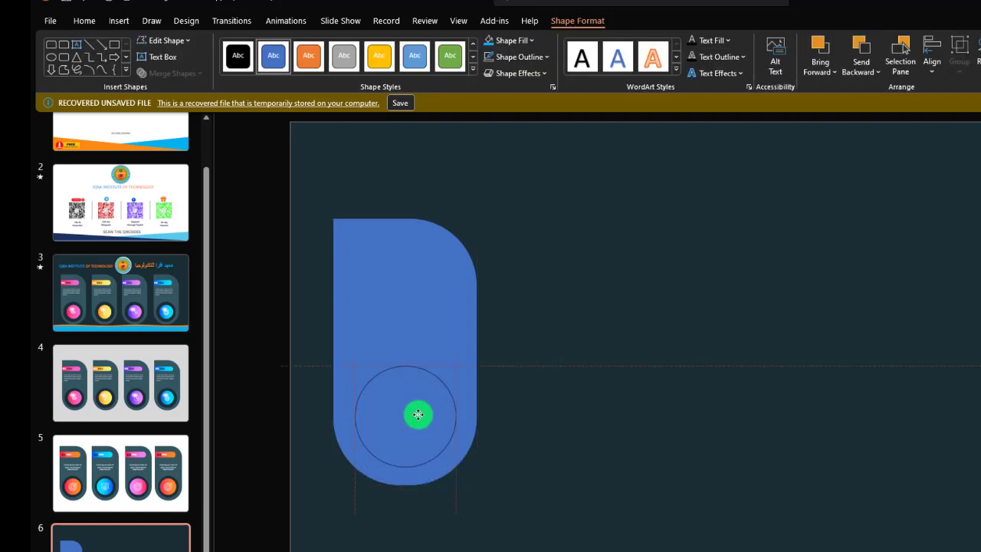
# Remove the circle's outline and fill it with Black, Text 1.
pyautogui.click(521, 56)
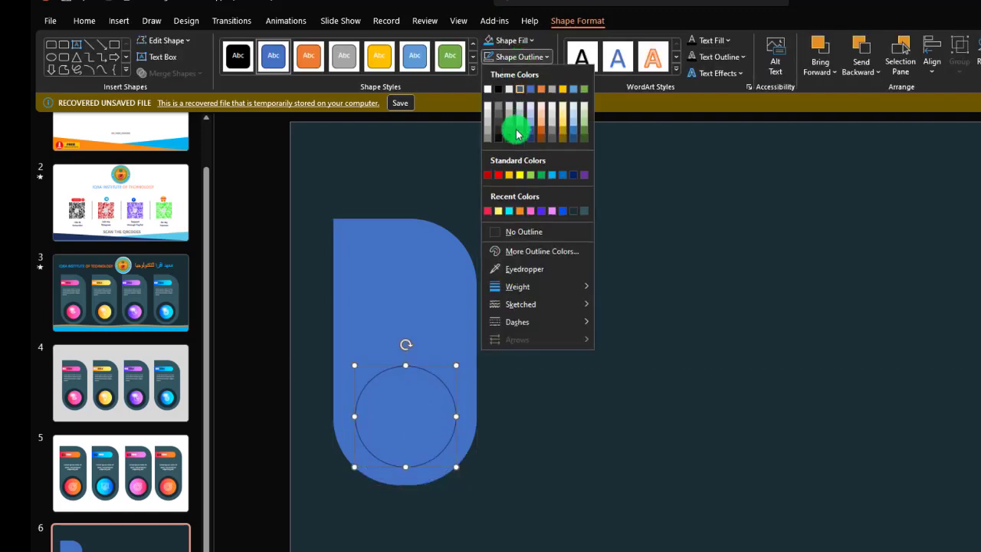
pyautogui.click(511, 233)
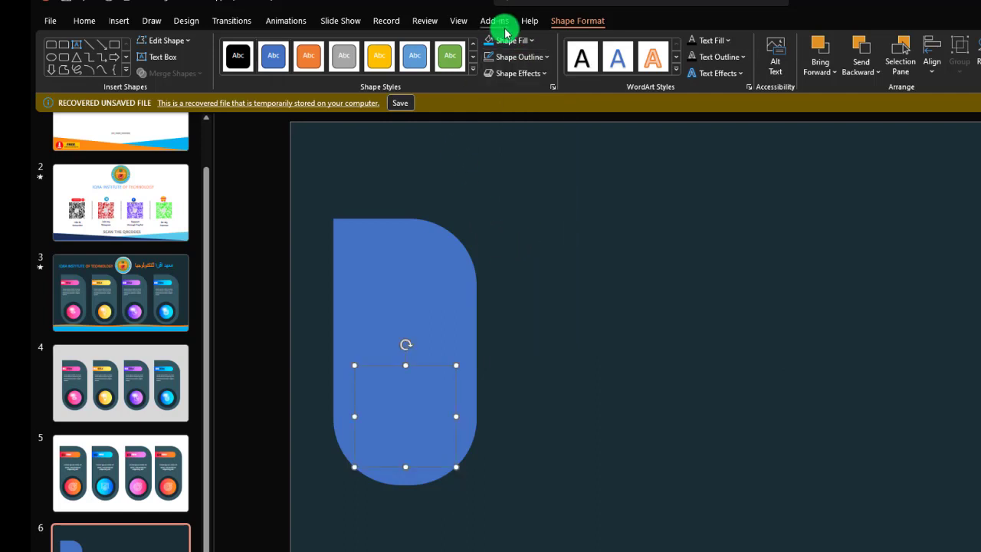
pyautogui.click(534, 45)
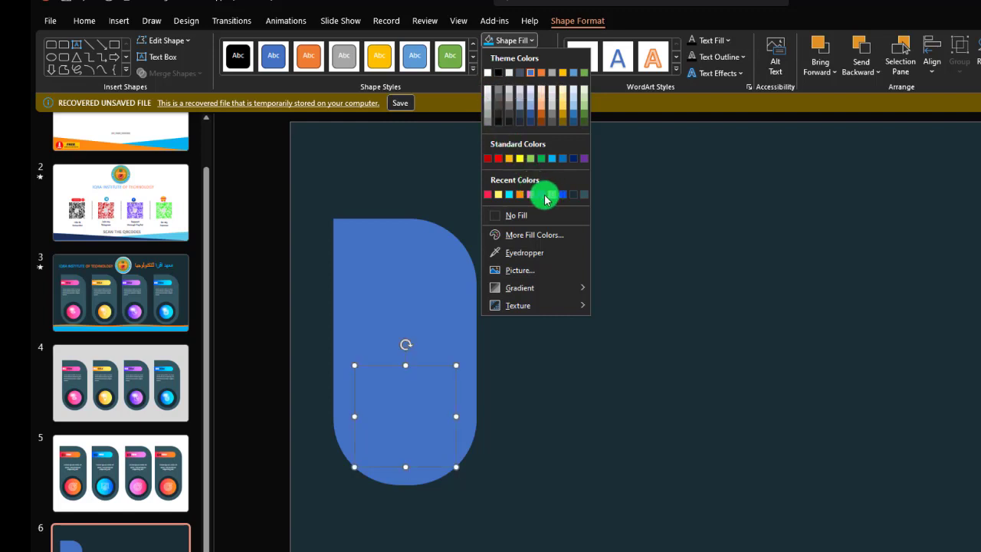
pyautogui.click(500, 74)
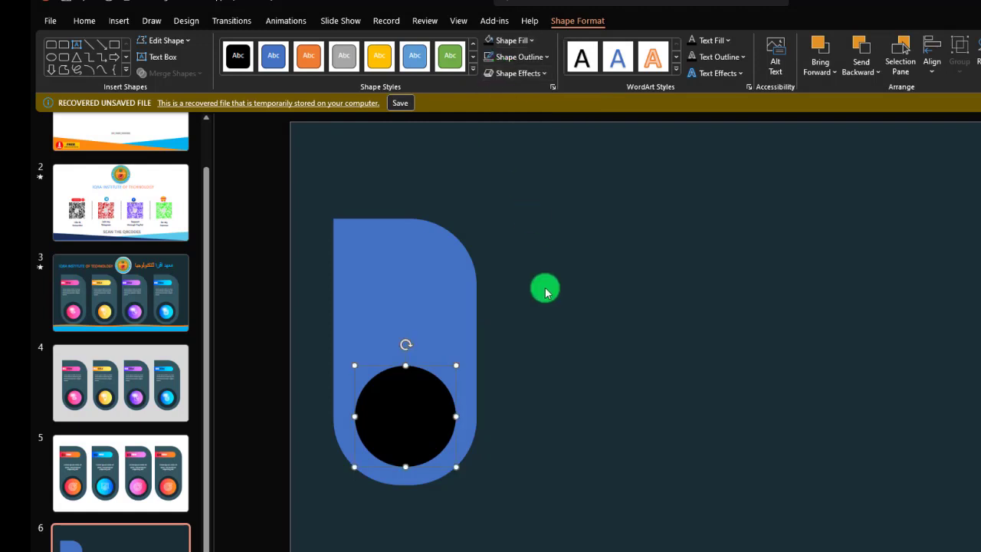
pyautogui.click(555, 326)
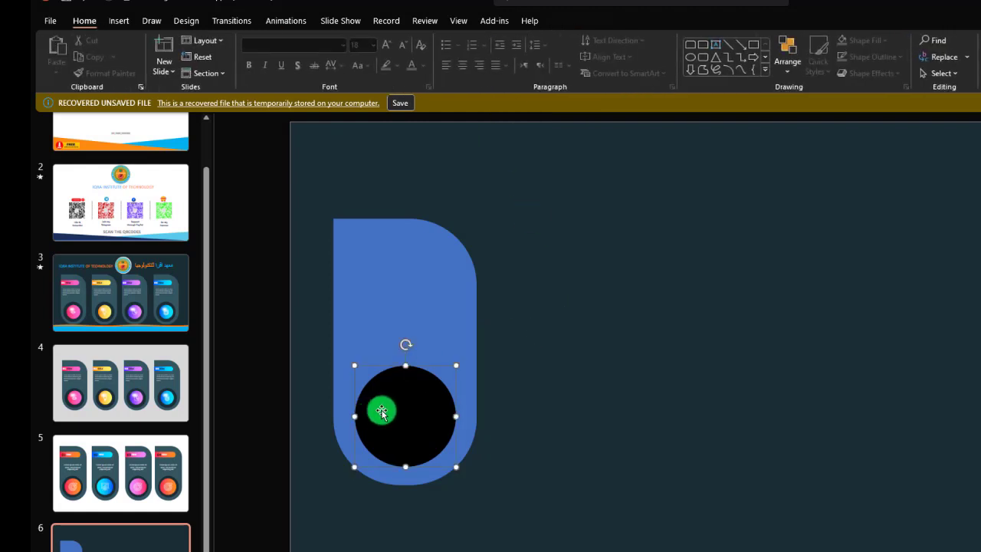
pyautogui.click(383, 409)
pyautogui.click(520, 60)
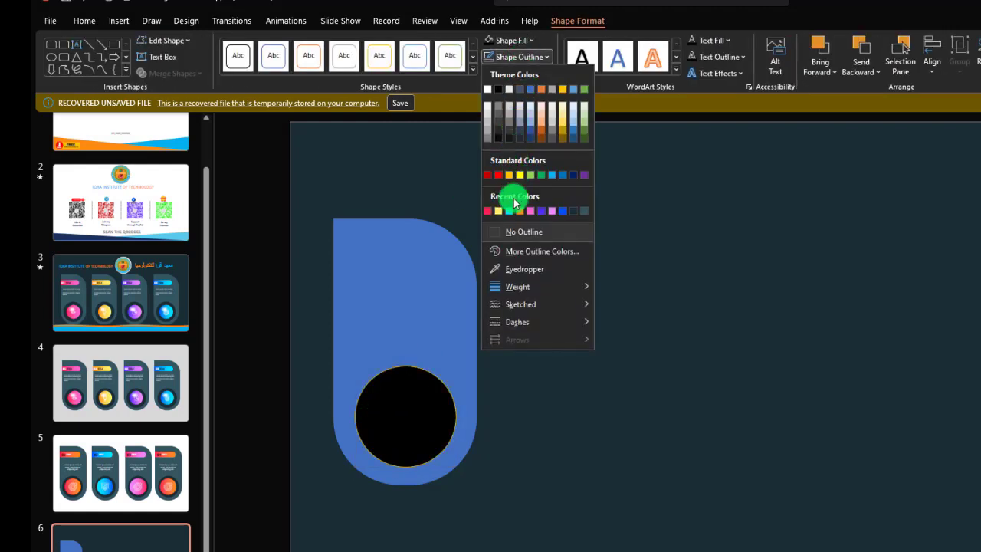
pyautogui.click(529, 231)
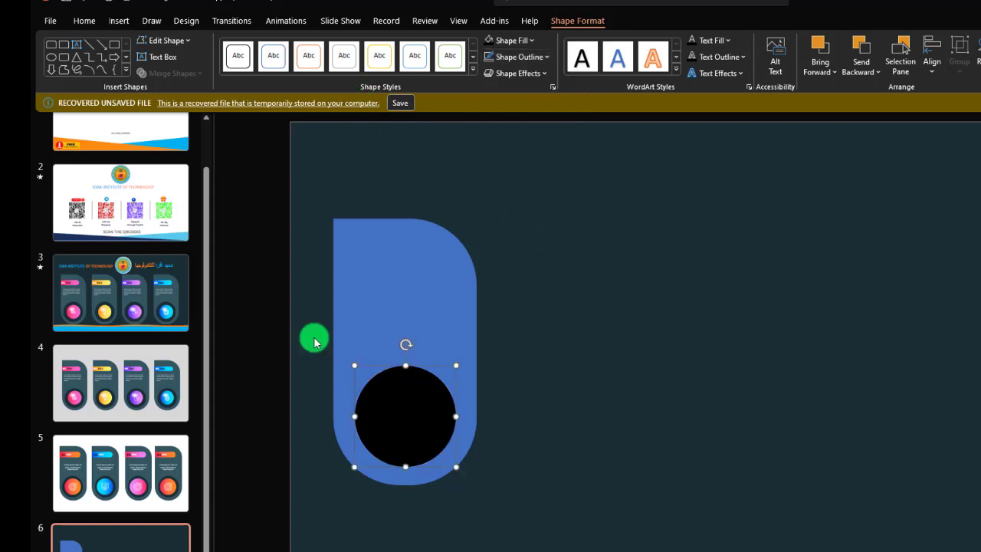
# Draw a slightly smaller circle and centre it on the black circle, leaving a thin black ring around it.
pyautogui.click(119, 21)
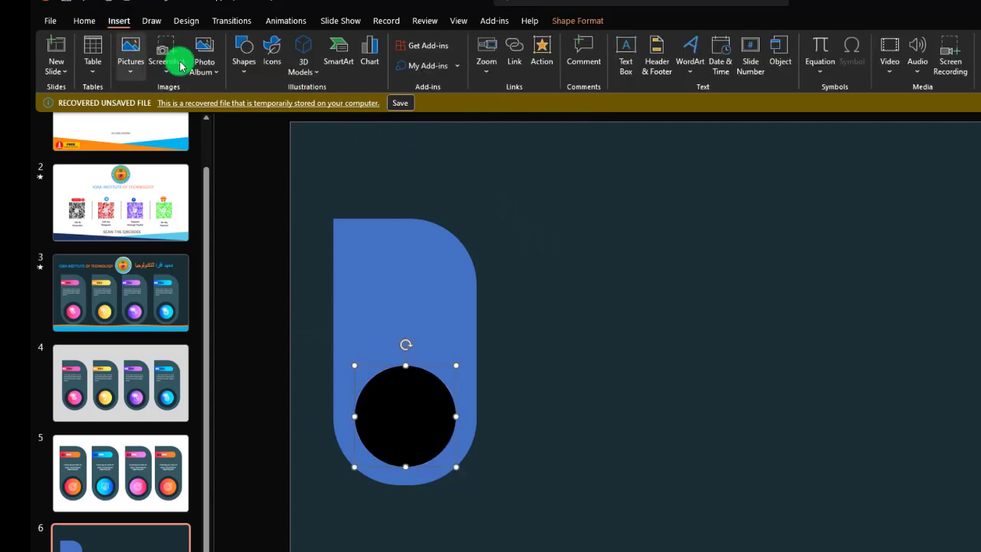
pyautogui.click(239, 70)
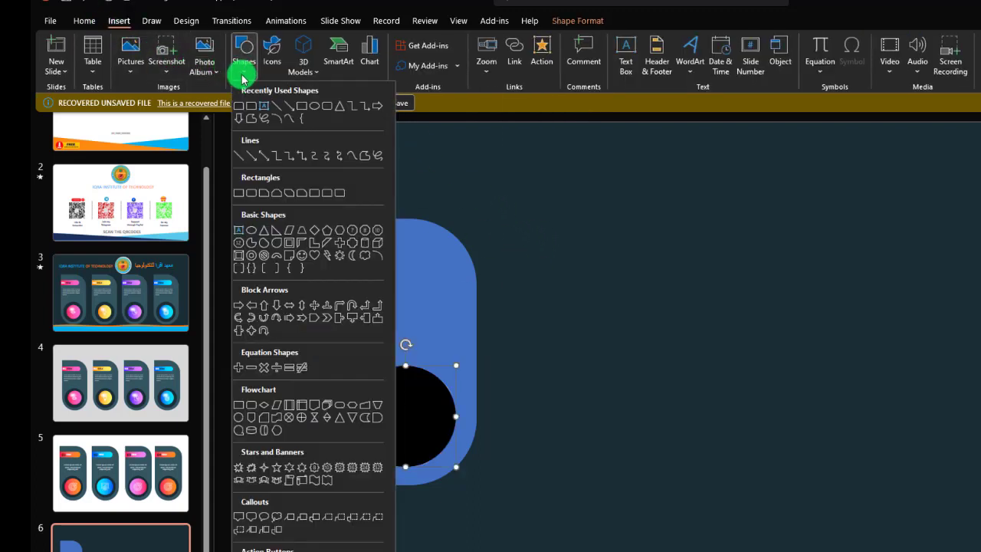
pyautogui.click(253, 232)
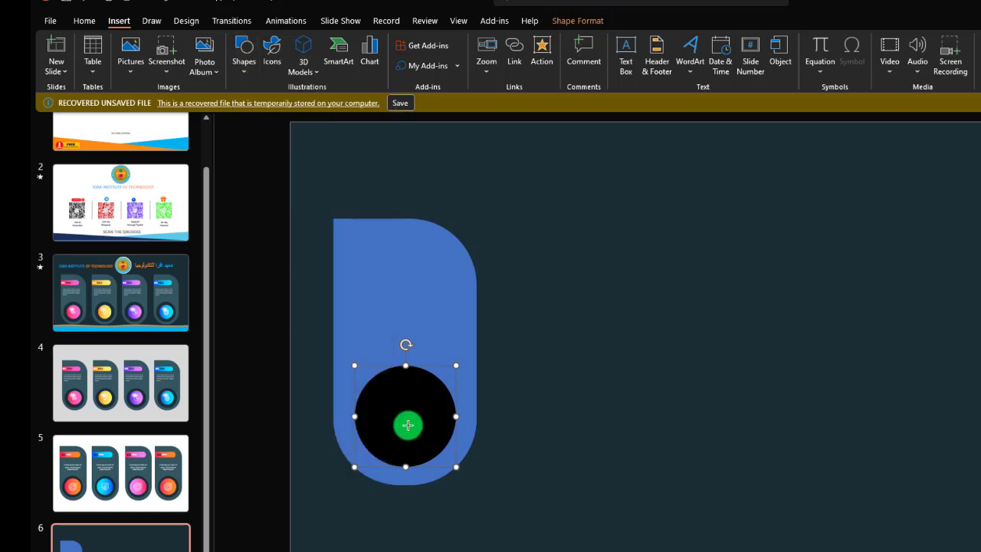
pyautogui.moveTo(382, 396); pyautogui.dragTo(469, 471)
pyautogui.moveTo(409, 420); pyautogui.dragTo(396, 399)
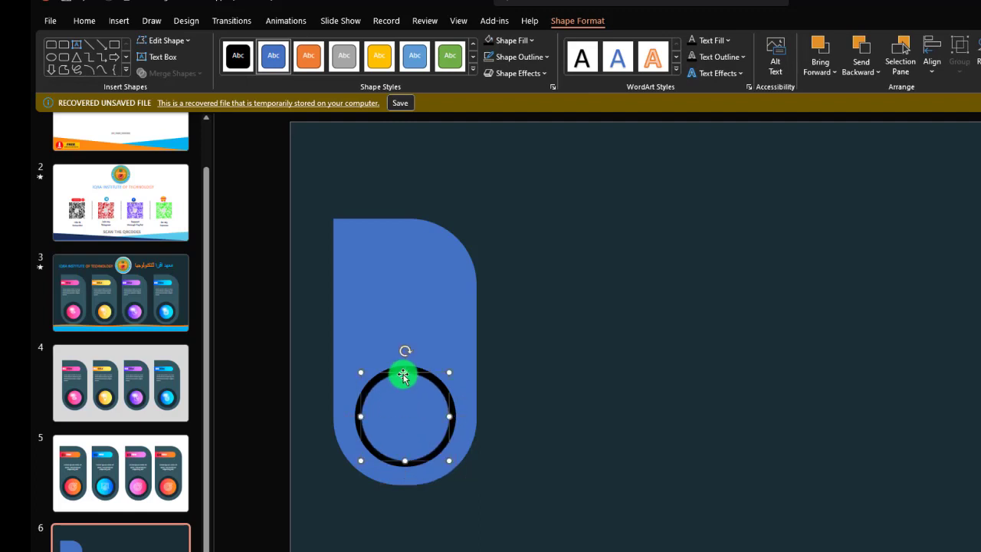
# Remove the inner circle's outline and fill it with the standard Orange colour.
pyautogui.click(509, 58)
pyautogui.click(528, 231)
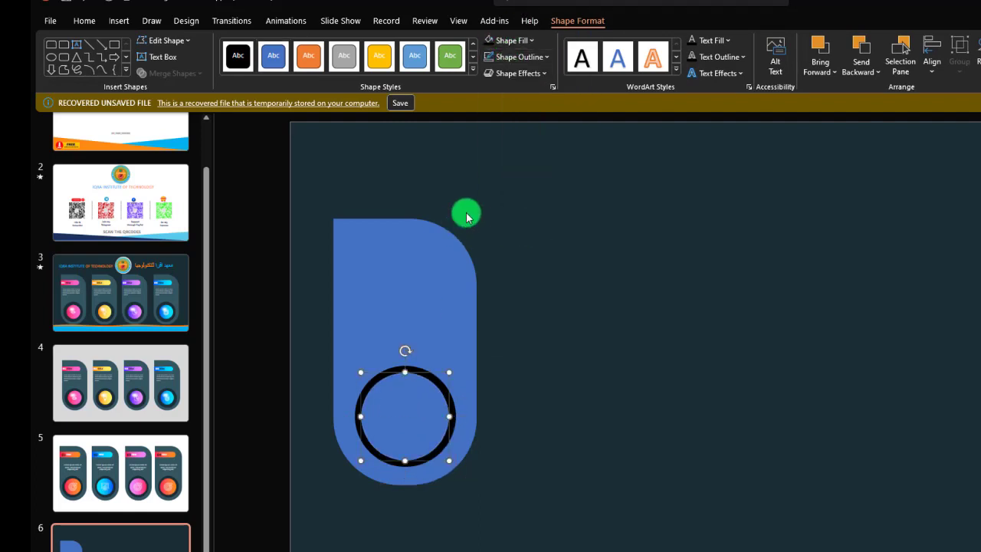
pyautogui.click(509, 40)
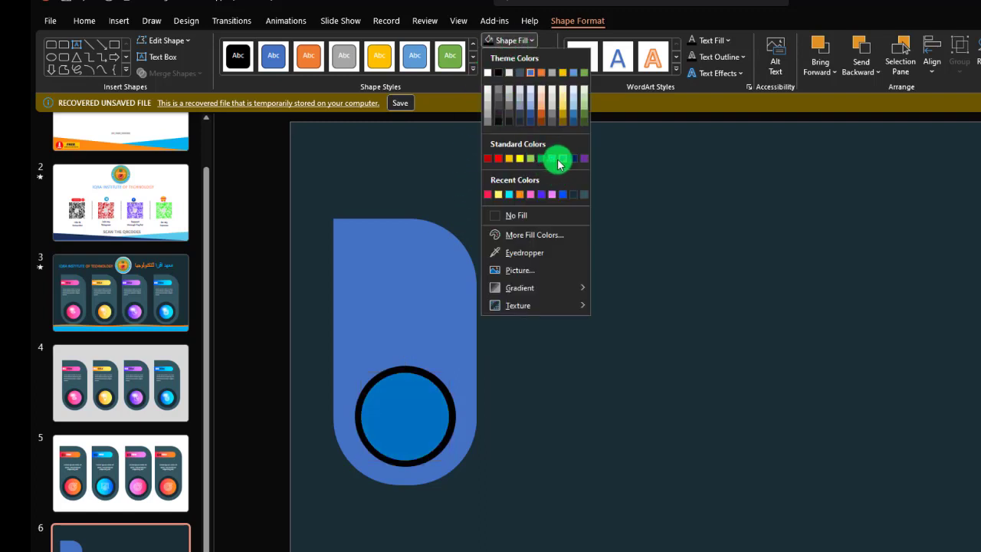
pyautogui.click(509, 159)
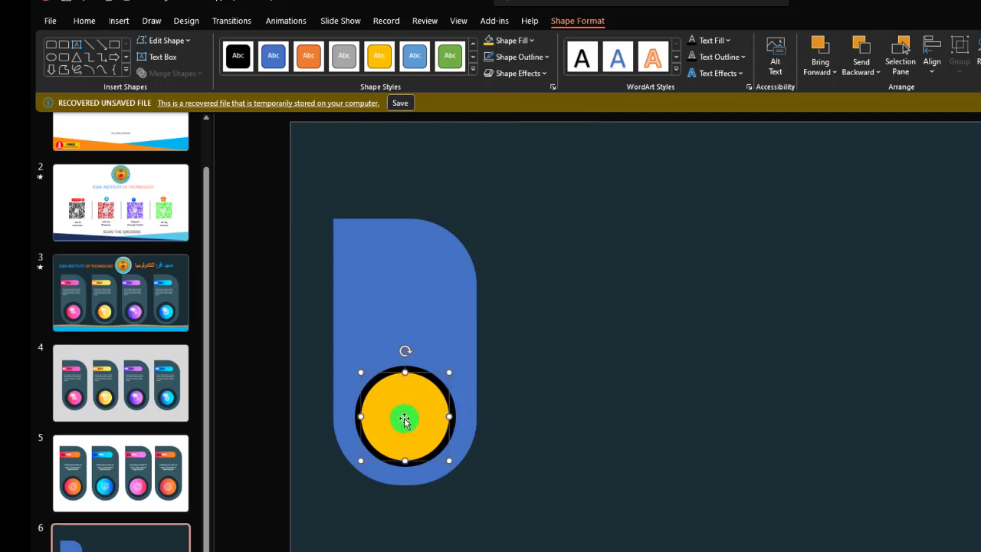
# Open the inner circle's shape formatting and change its fill to Gradient fill.
pyautogui.rightClick(404, 419)
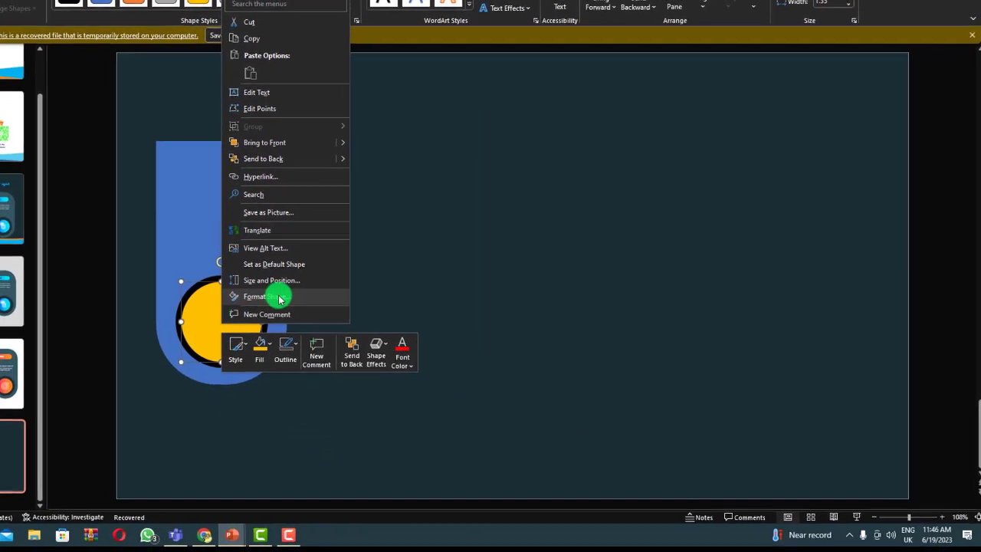
pyautogui.click(464, 391)
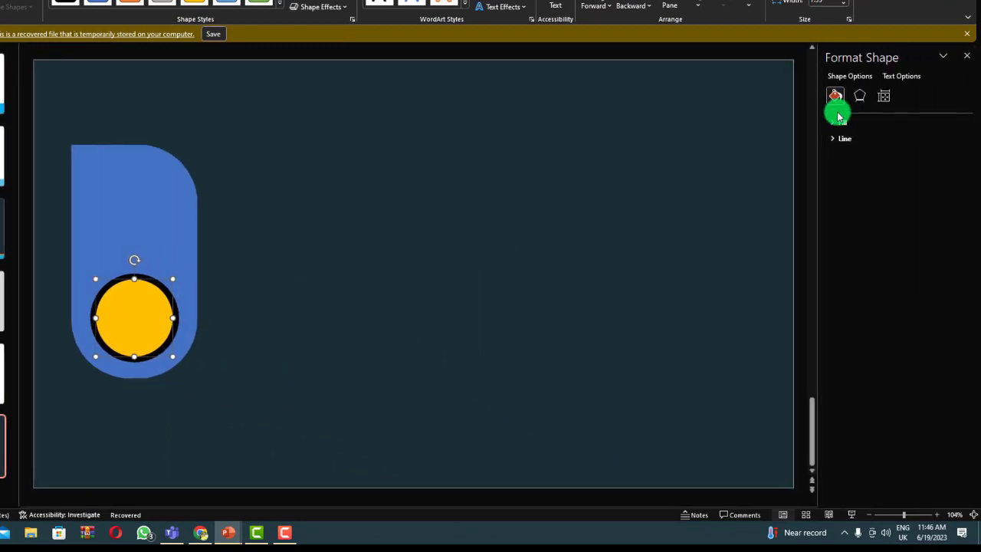
pyautogui.click(835, 123)
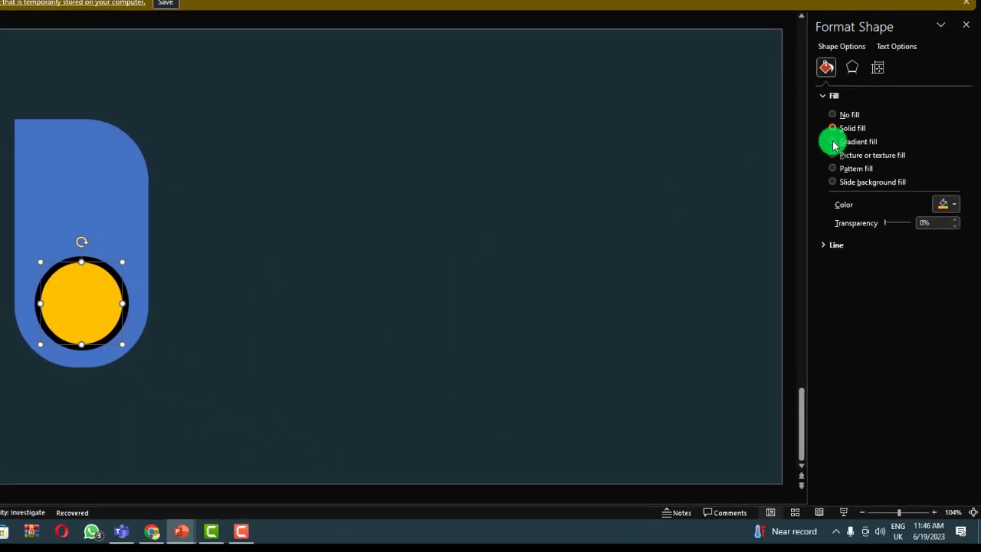
pyautogui.click(835, 144)
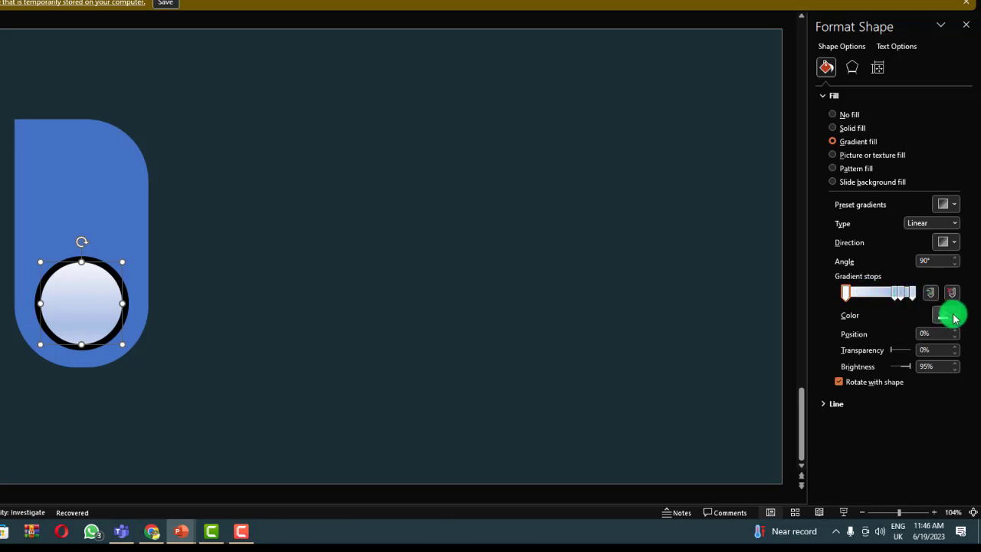
# Colour the inner circle's 74% gradient stop standard purple and its 100% stop standard green.
pyautogui.click(893, 293)
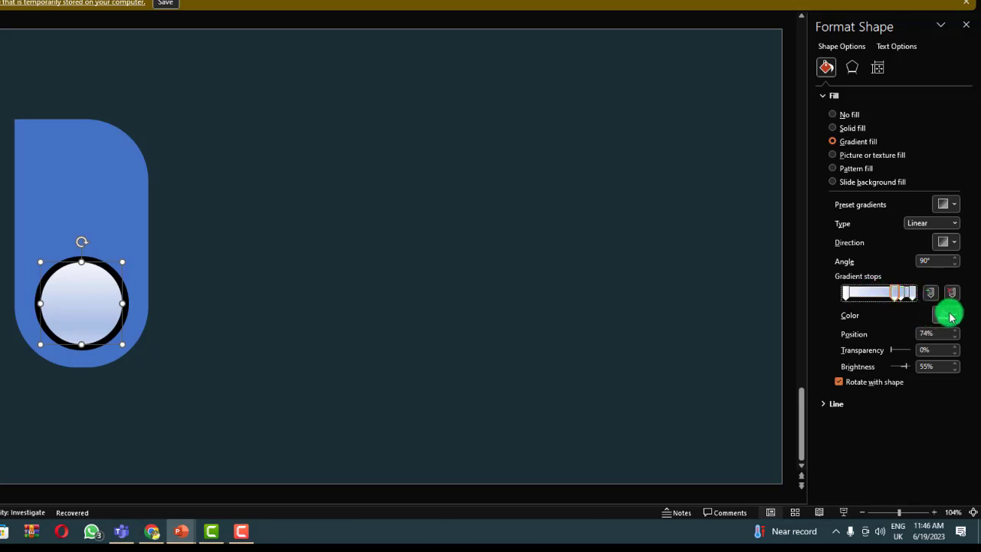
pyautogui.click(944, 314)
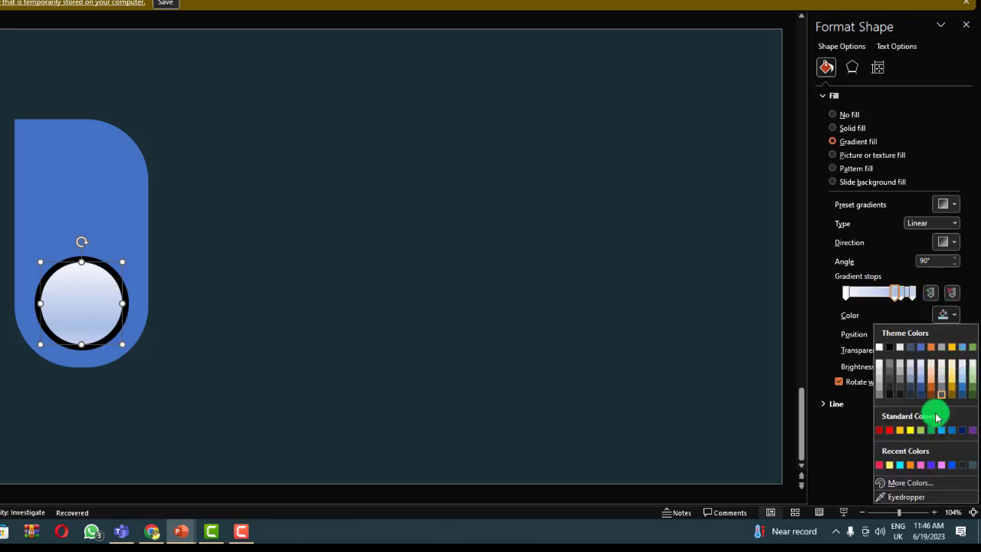
pyautogui.click(971, 432)
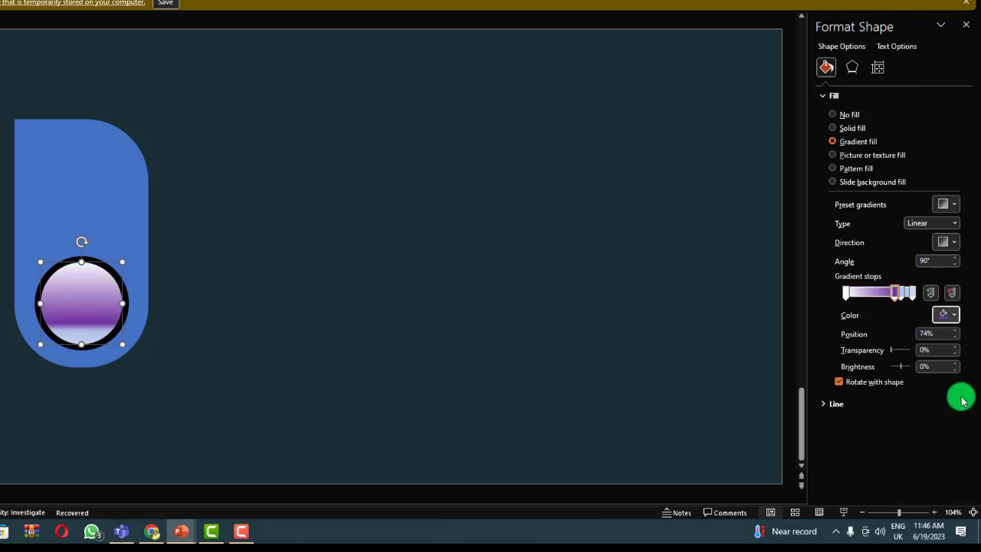
pyautogui.click(912, 295)
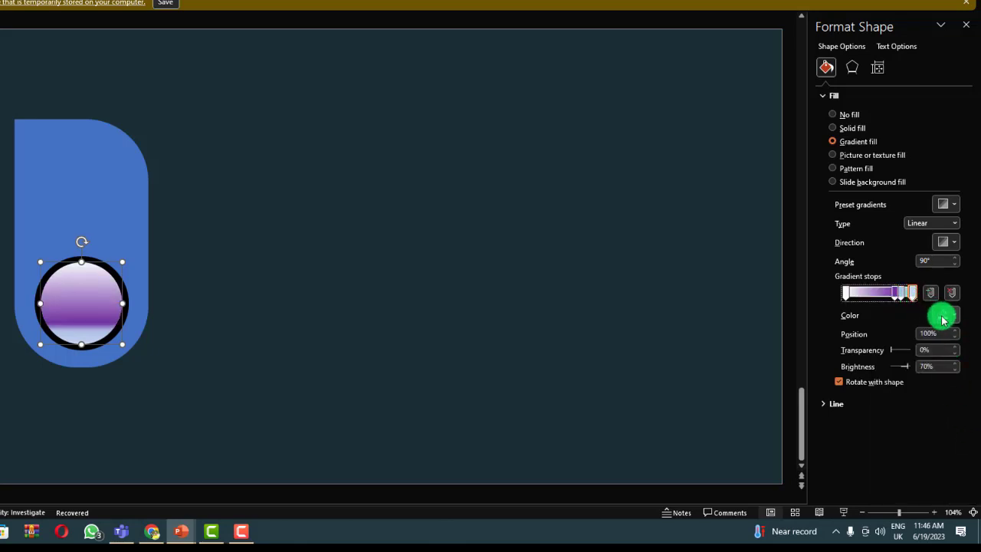
pyautogui.click(951, 316)
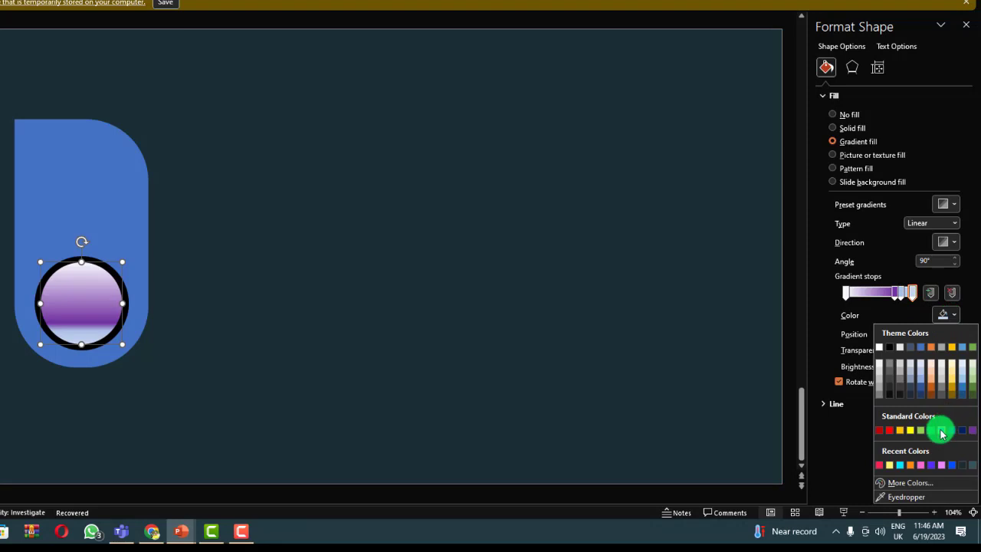
pyautogui.click(934, 433)
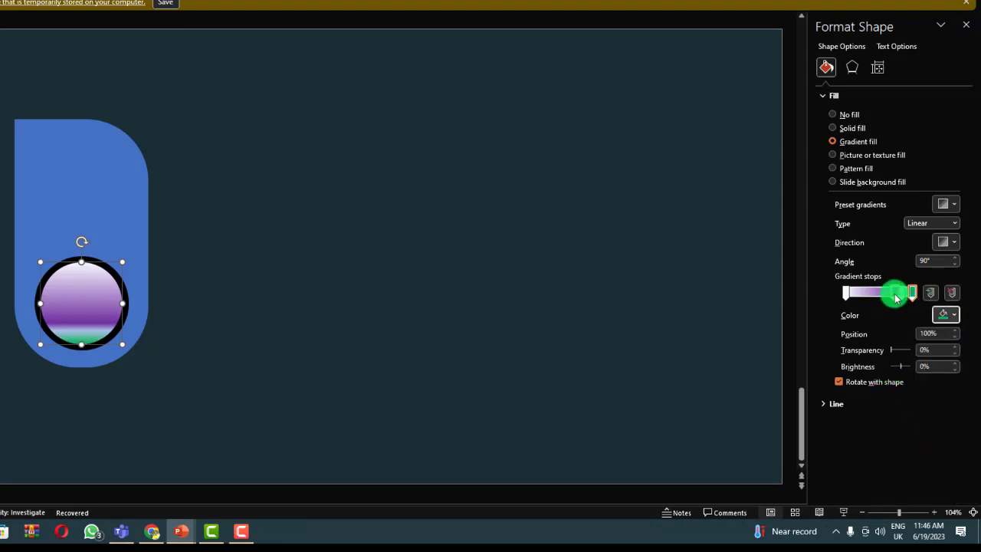
# Shift the purple gradient stop towards the middle, and move the remaining light-blue stop to 100% and colour it standard green.
pyautogui.moveTo(895, 295); pyautogui.dragTo(873, 297)
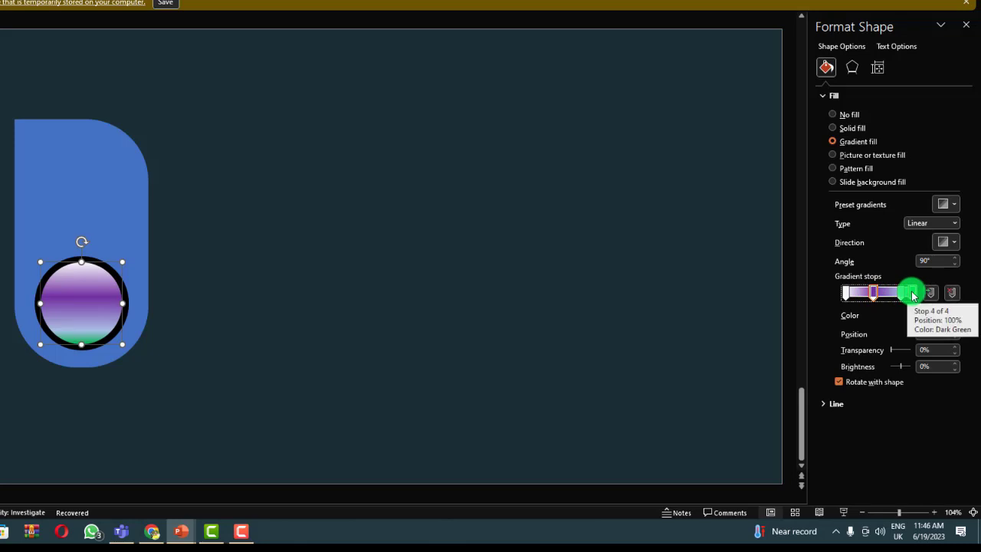
pyautogui.moveTo(902, 296); pyautogui.dragTo(946, 297)
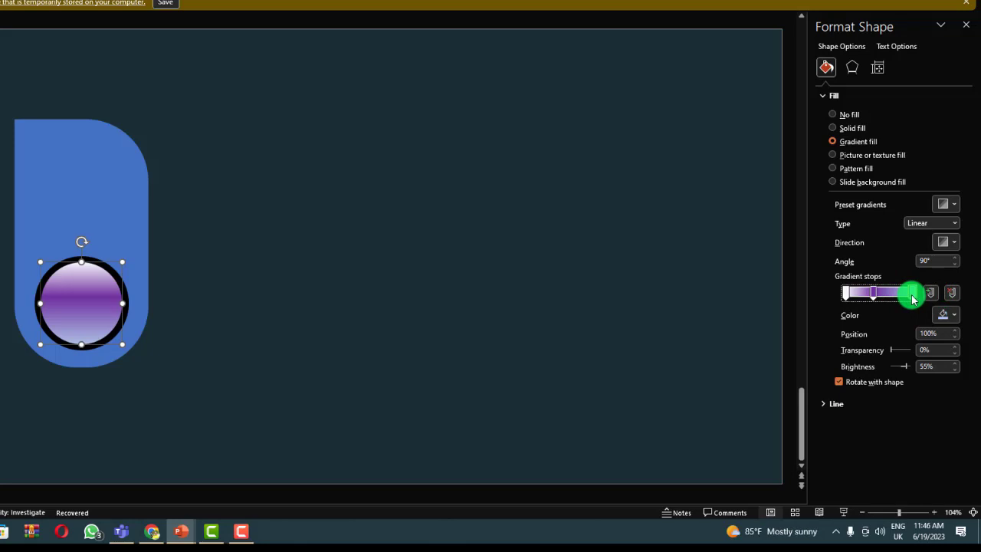
pyautogui.click(943, 314)
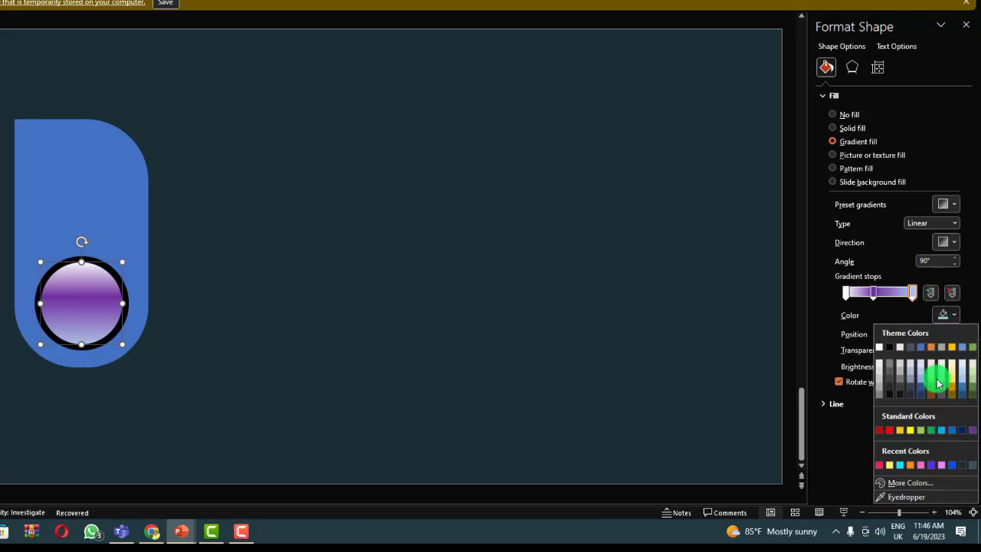
pyautogui.click(930, 431)
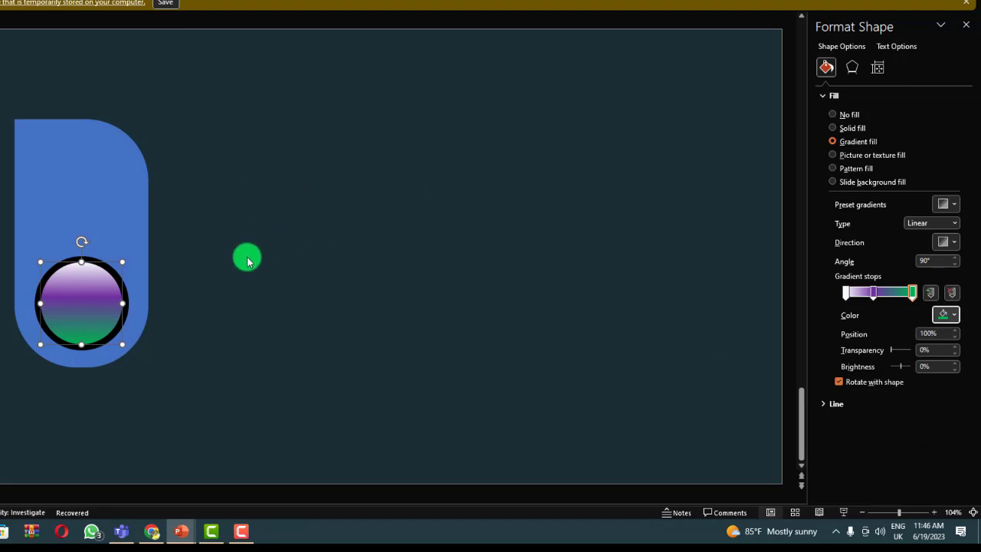
pyautogui.click(247, 261)
pyautogui.click(79, 289)
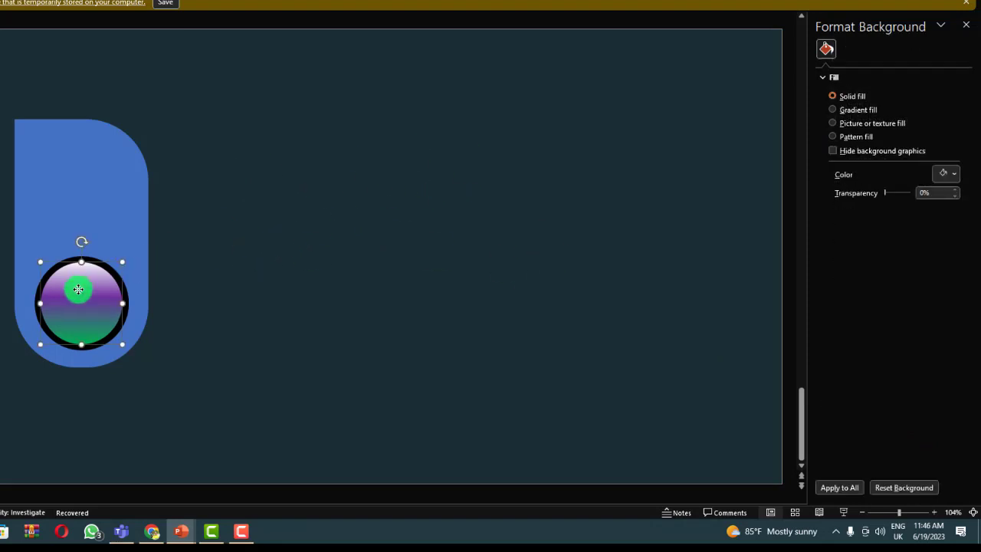
# Stretch the blue card downward to make it slightly taller.
pyautogui.click(33, 152)
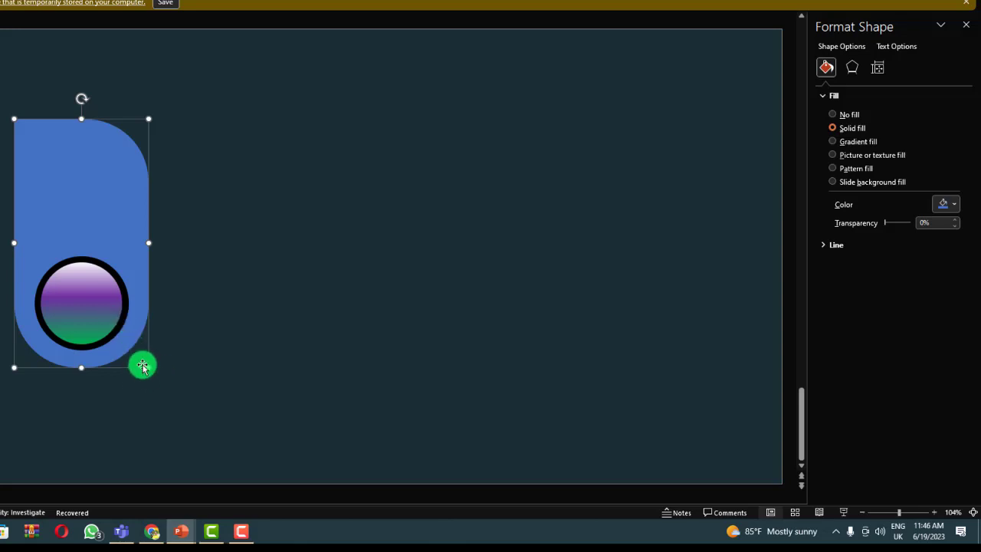
pyautogui.moveTo(145, 367); pyautogui.dragTo(147, 397)
pyautogui.click(212, 324)
# Move the black circle down into the card's rounded lower end and re-centre the gradient circle on top of it.
pyautogui.click(84, 314)
pyautogui.click(86, 308)
pyautogui.moveTo(87, 307); pyautogui.dragTo(212, 297)
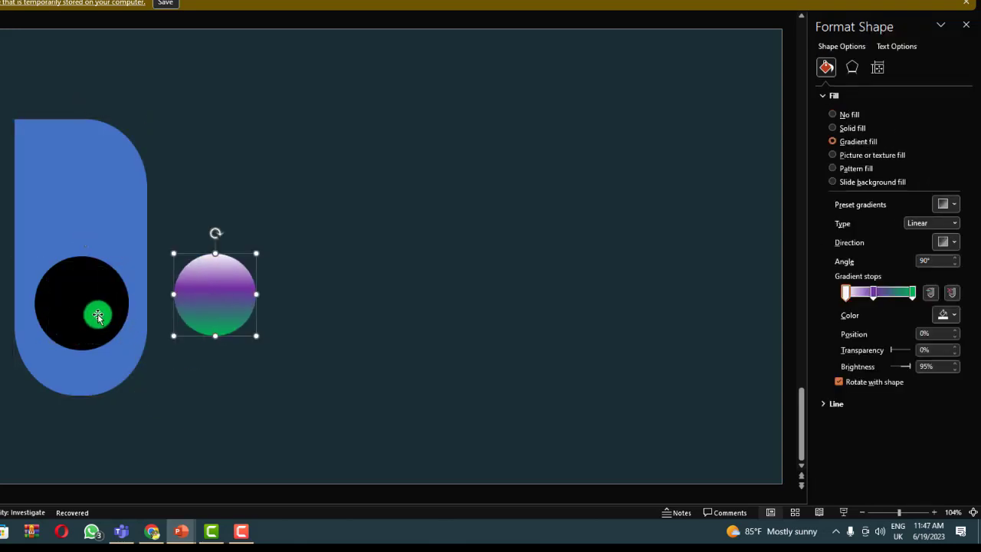
pyautogui.moveTo(96, 314); pyautogui.dragTo(93, 347)
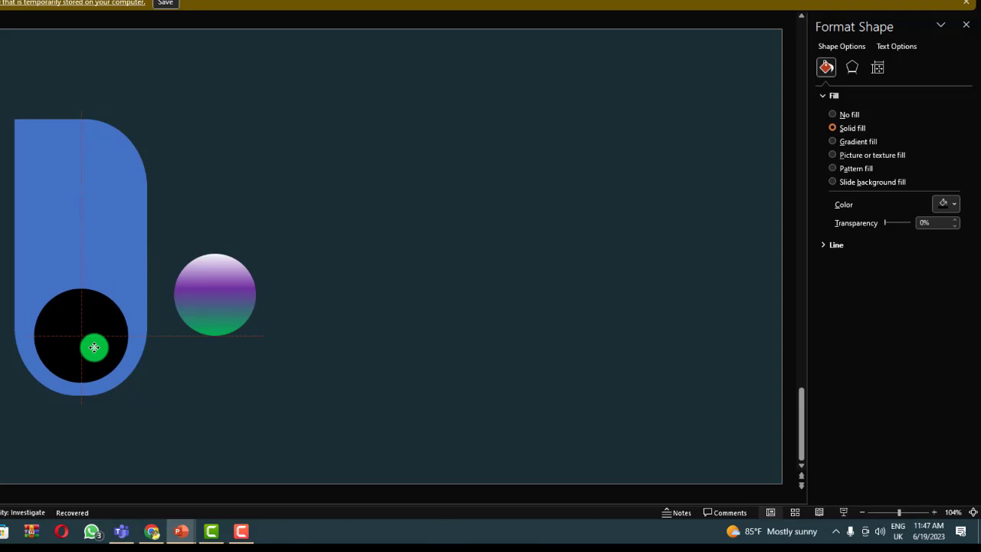
pyautogui.moveTo(219, 286); pyautogui.dragTo(86, 327)
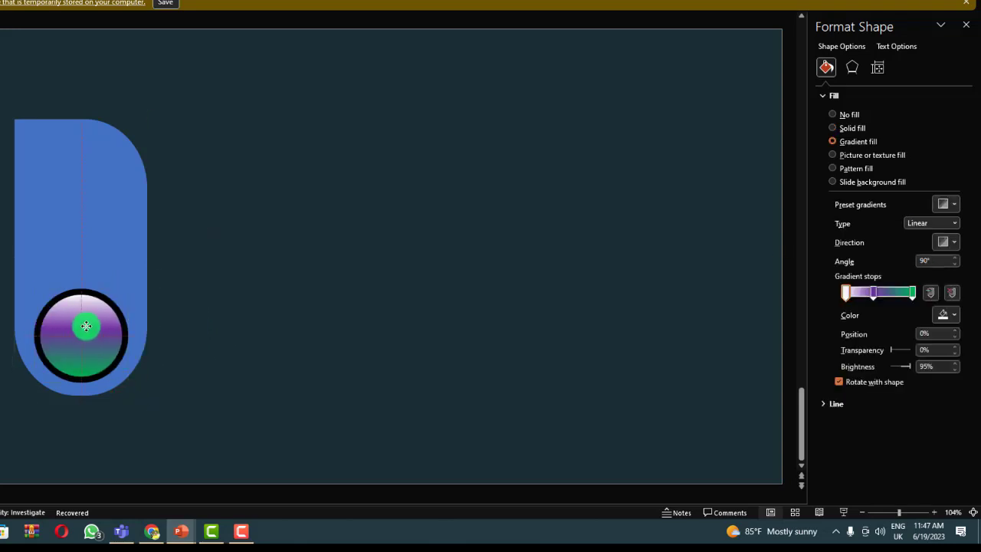
pyautogui.click(341, 250)
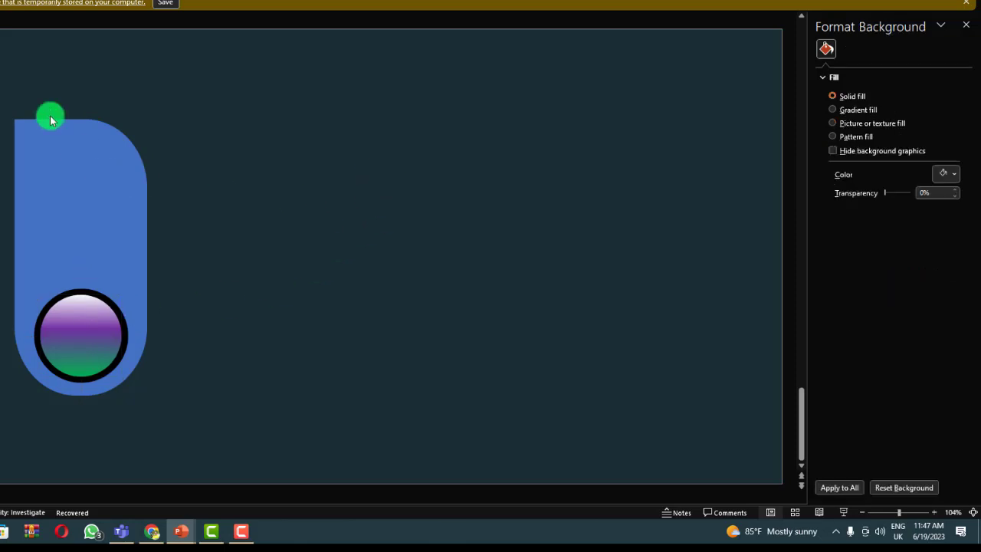
pyautogui.click(77, 149)
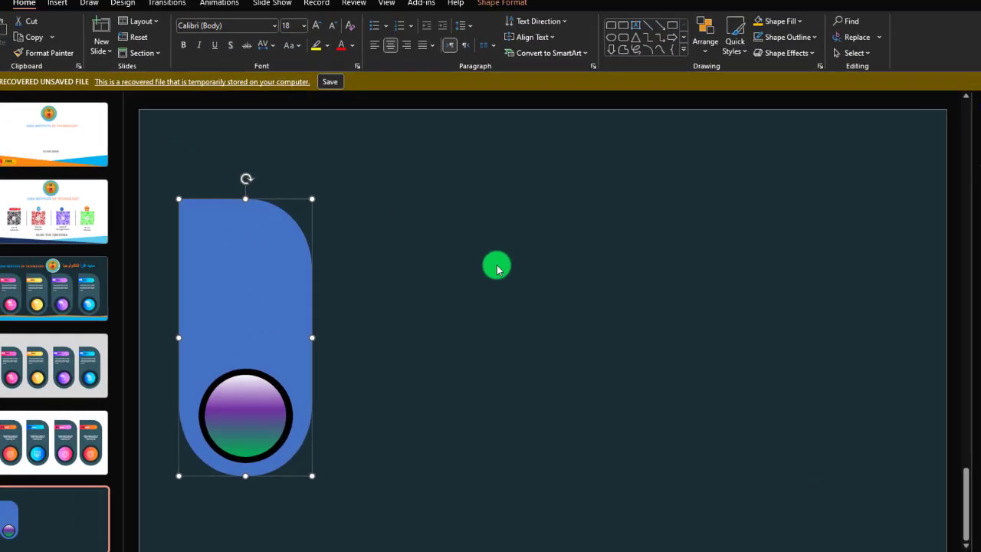
pyautogui.click(333, 190)
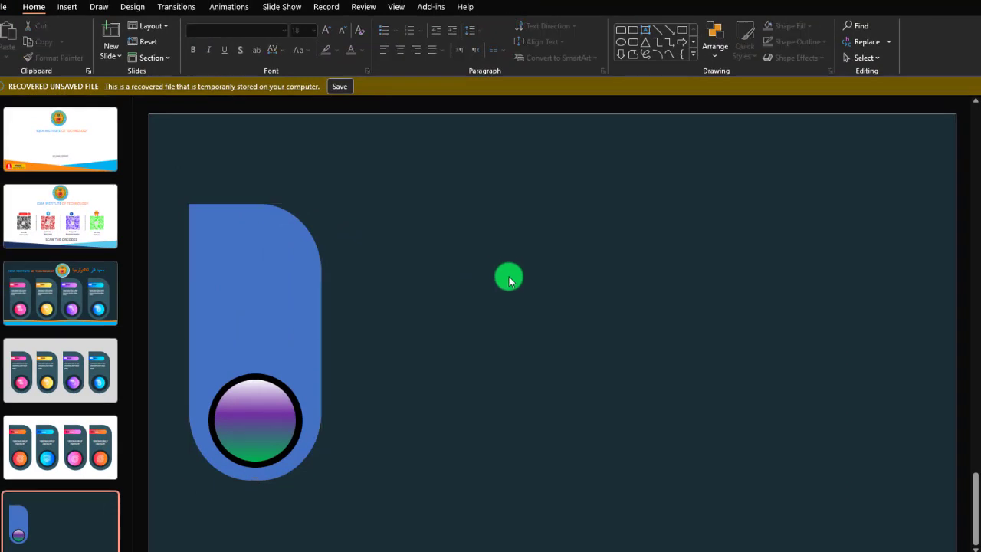
# Draw a small rounded-corner rectangle, about 0.5" high and 1.56" wide, on the empty area beside the card.
pyautogui.click(280, 243)
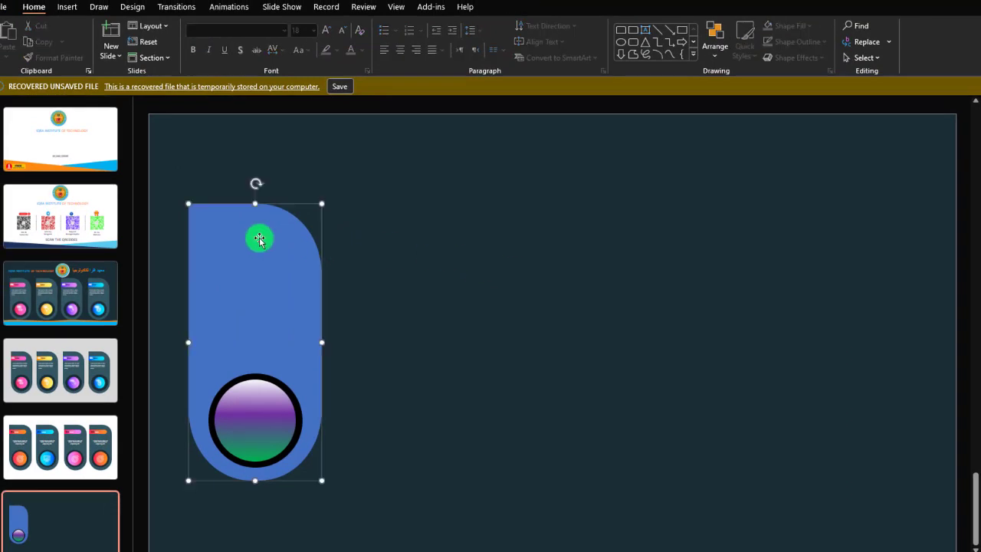
pyautogui.click(67, 7)
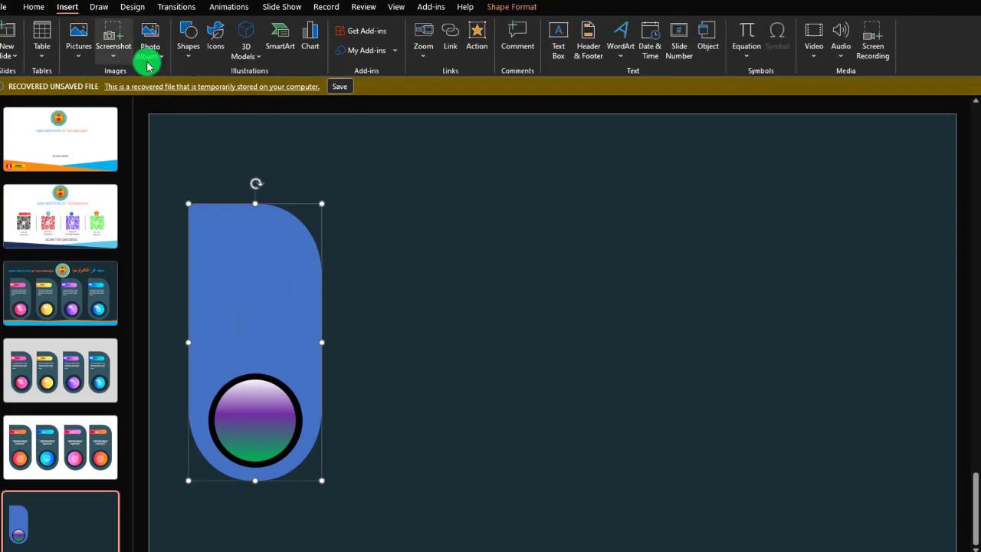
pyautogui.click(194, 56)
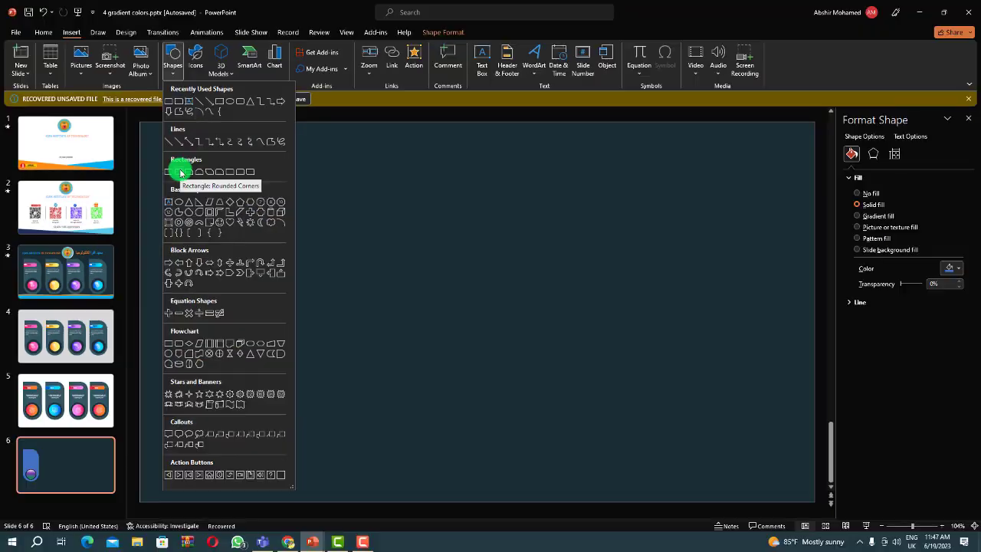
pyautogui.click(181, 172)
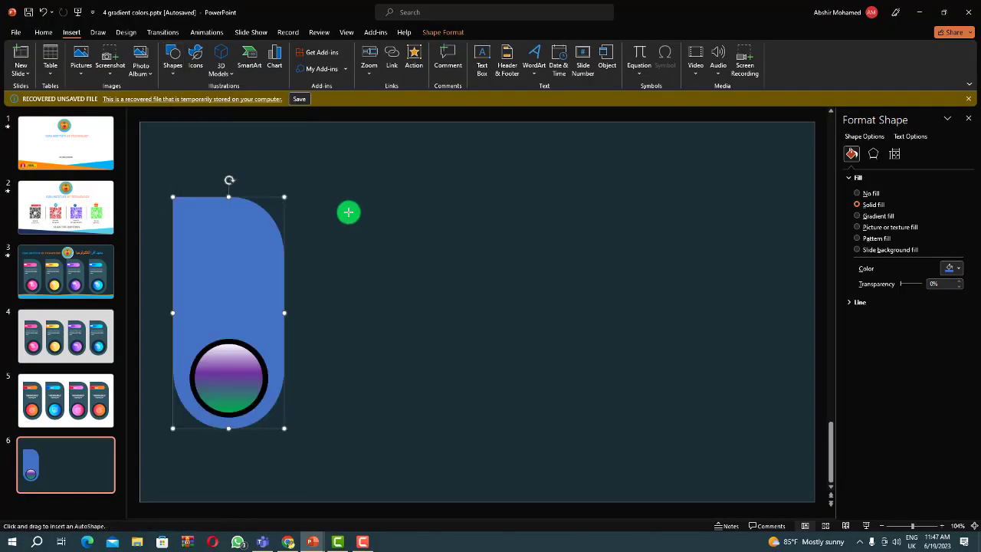
pyautogui.moveTo(342, 212); pyautogui.dragTo(421, 237)
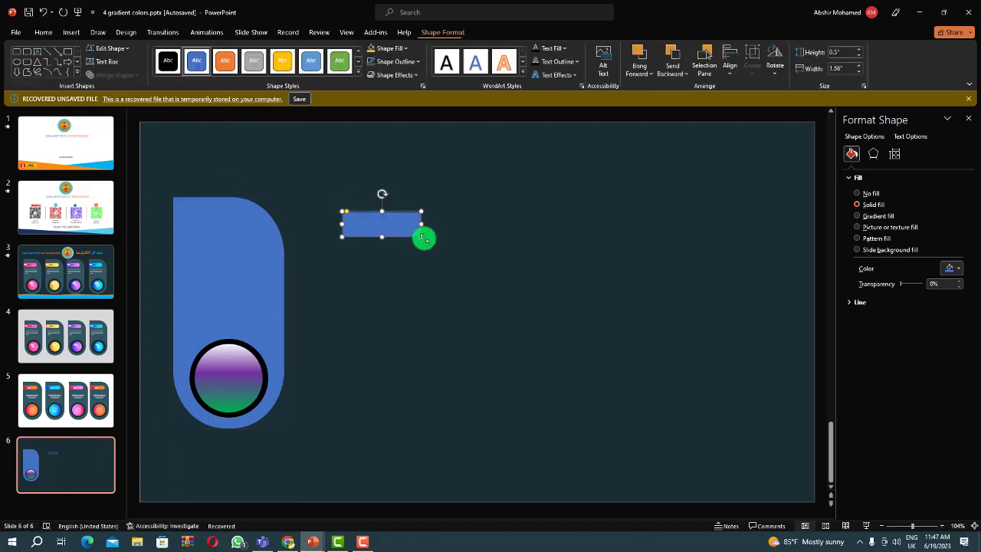
# Remove the outline from the small rounded rectangle.
pyautogui.click(871, 154)
pyautogui.click(852, 154)
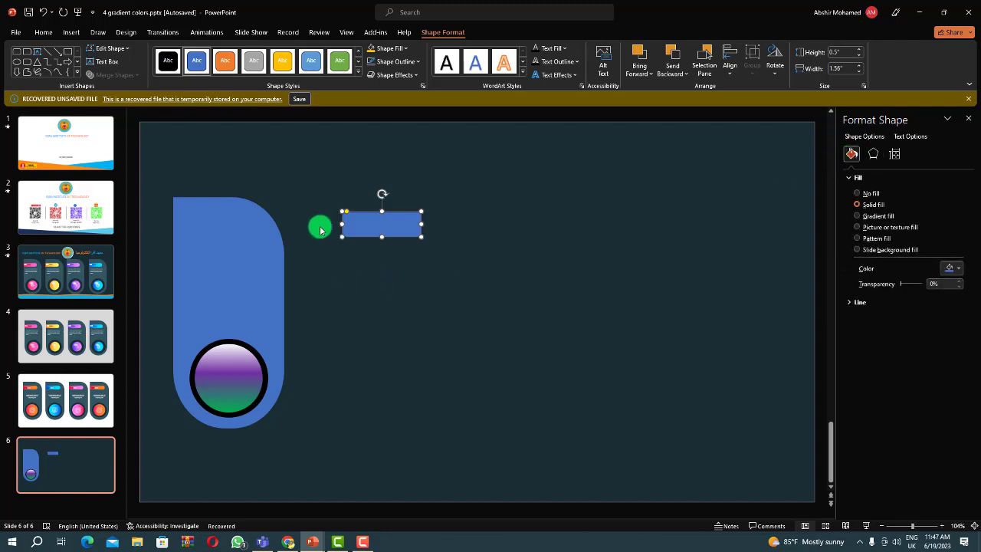
pyautogui.click(416, 62)
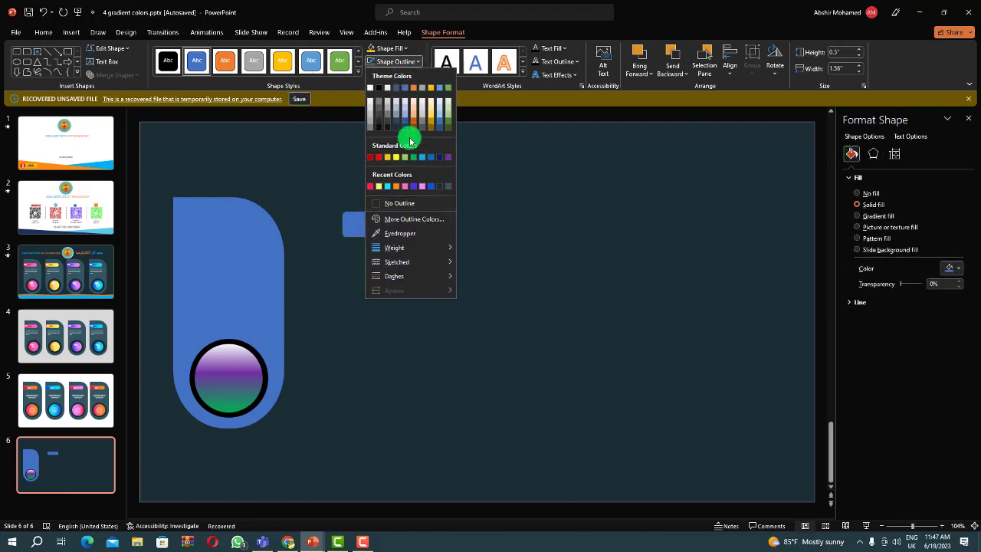
pyautogui.click(417, 205)
pyautogui.click(413, 219)
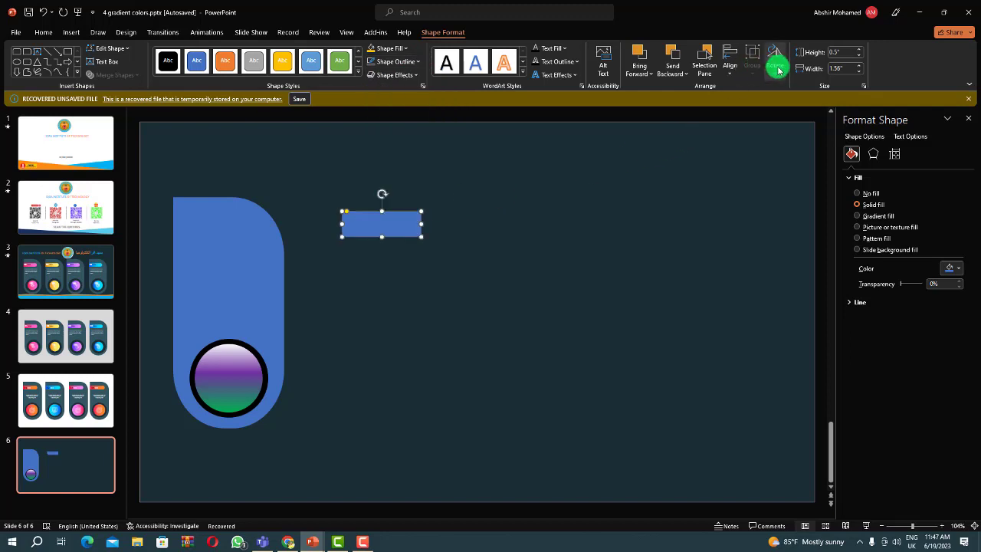
# Rotate the small rectangle to 180° and round its corners fully into a pill shape.
pyautogui.click(773, 74)
pyautogui.click(805, 87)
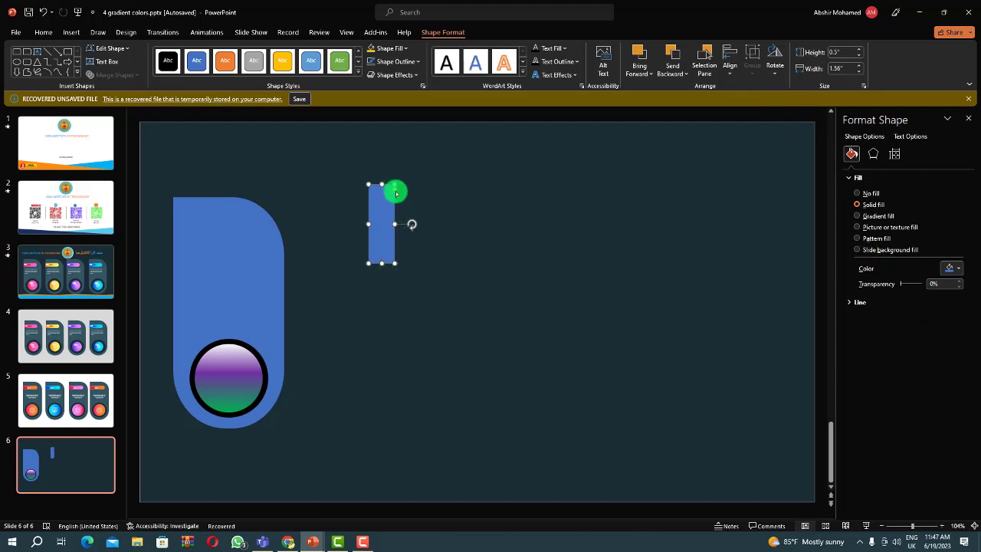
pyautogui.moveTo(411, 224); pyautogui.dragTo(383, 264)
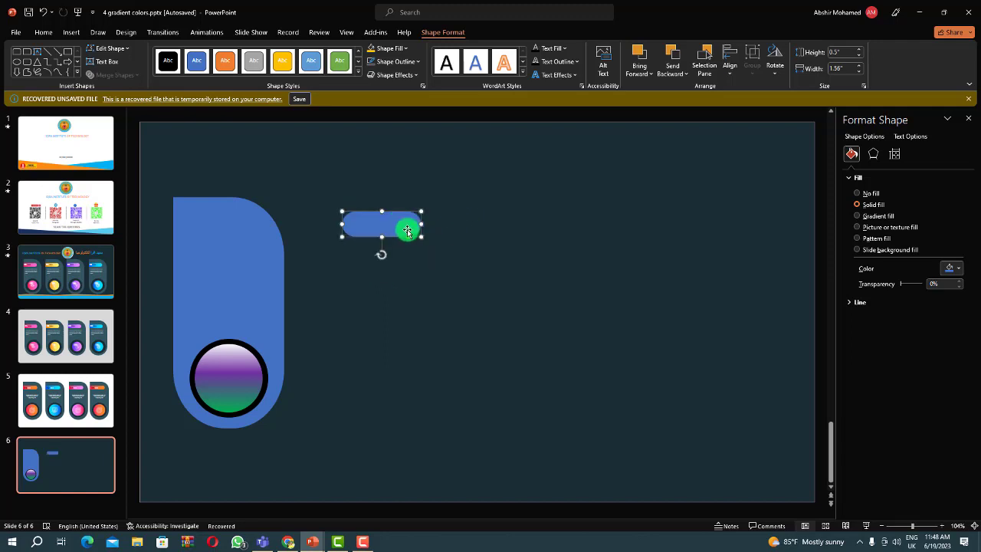
# Move the pill onto the card's upper part and copy the gradient circle's formatting onto it with Format Painter.
pyautogui.moveTo(399, 226); pyautogui.dragTo(234, 219)
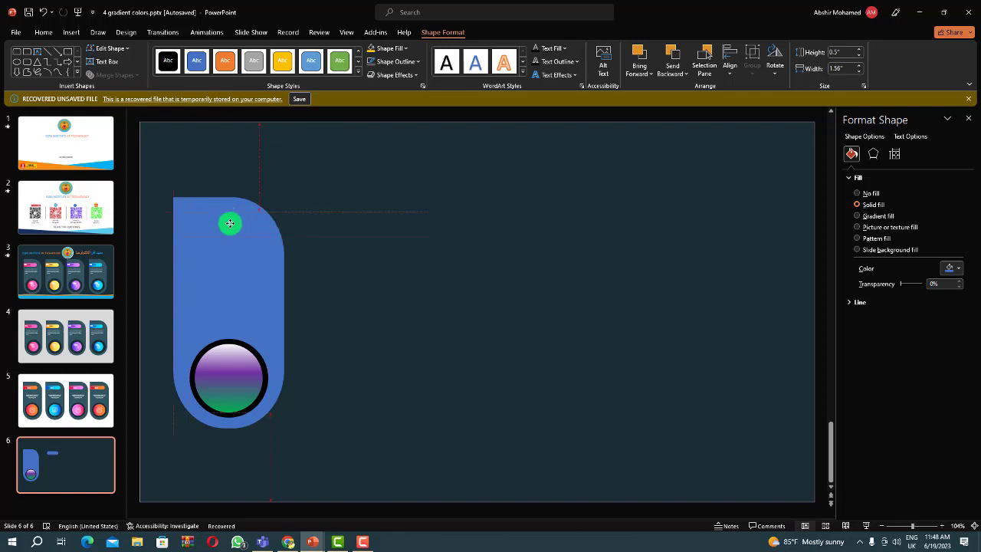
pyautogui.click(230, 391)
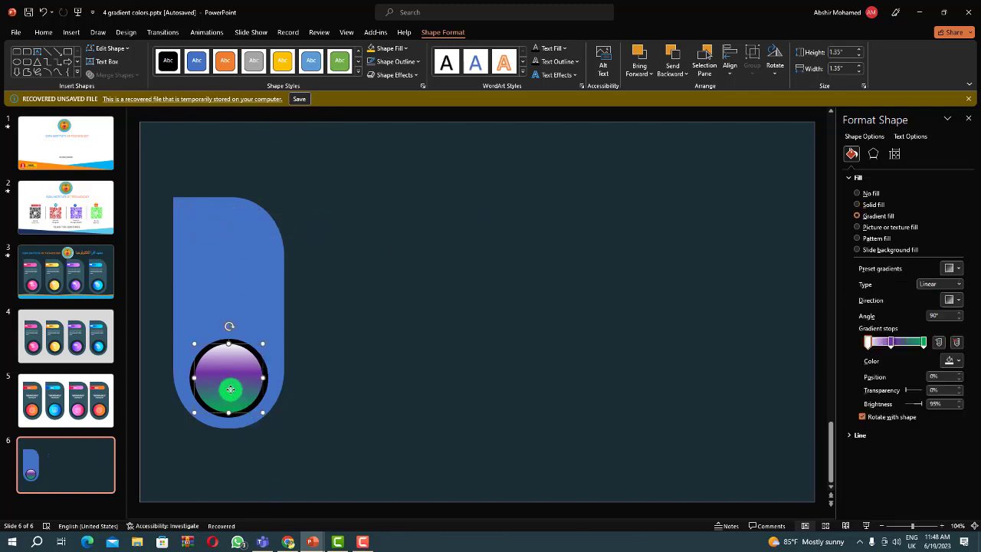
pyautogui.click(42, 33)
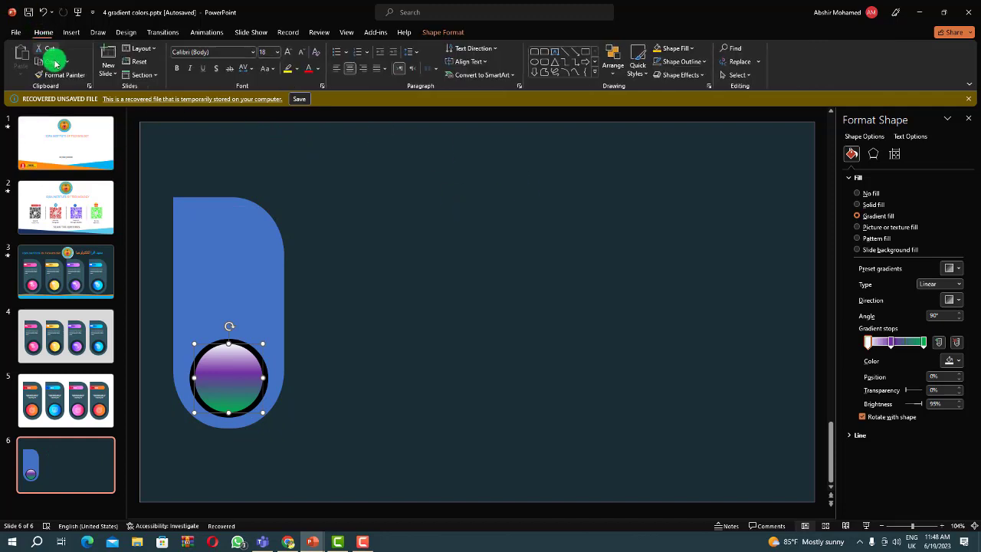
pyautogui.click(62, 74)
pyautogui.click(216, 224)
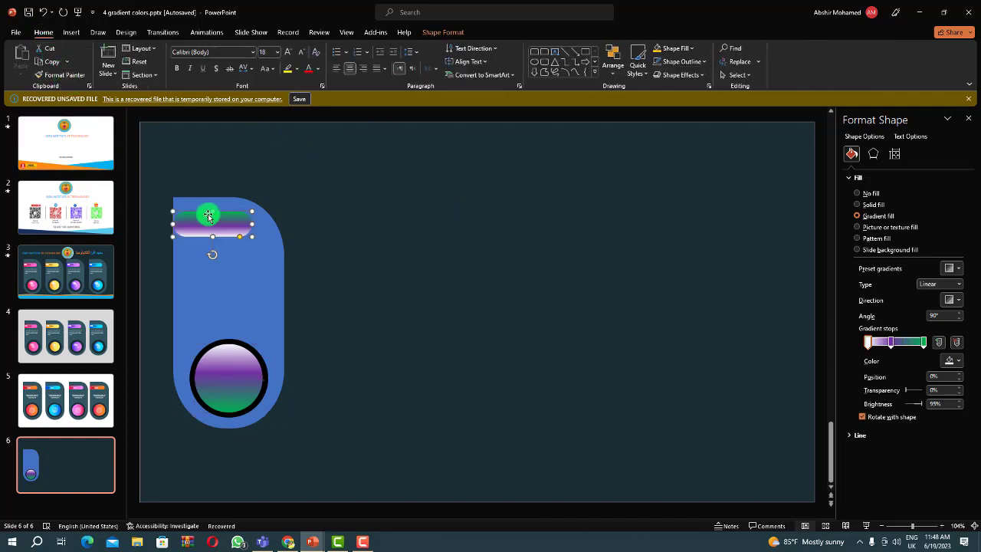
pyautogui.click(341, 222)
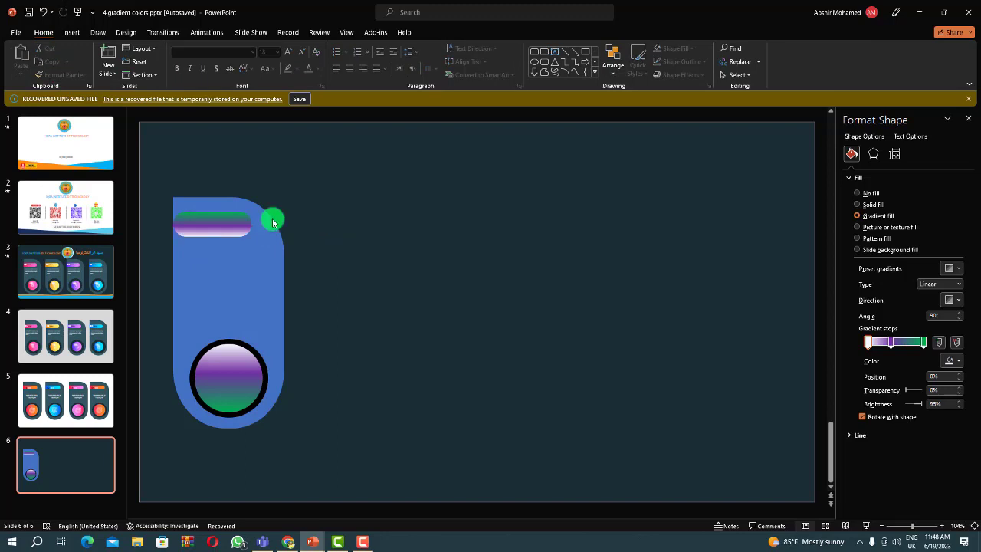
# Shift the gradient pill slightly inward from the card's left edge, leaving a small gap.
pyautogui.moveTo(223, 230); pyautogui.dragTo(228, 227)
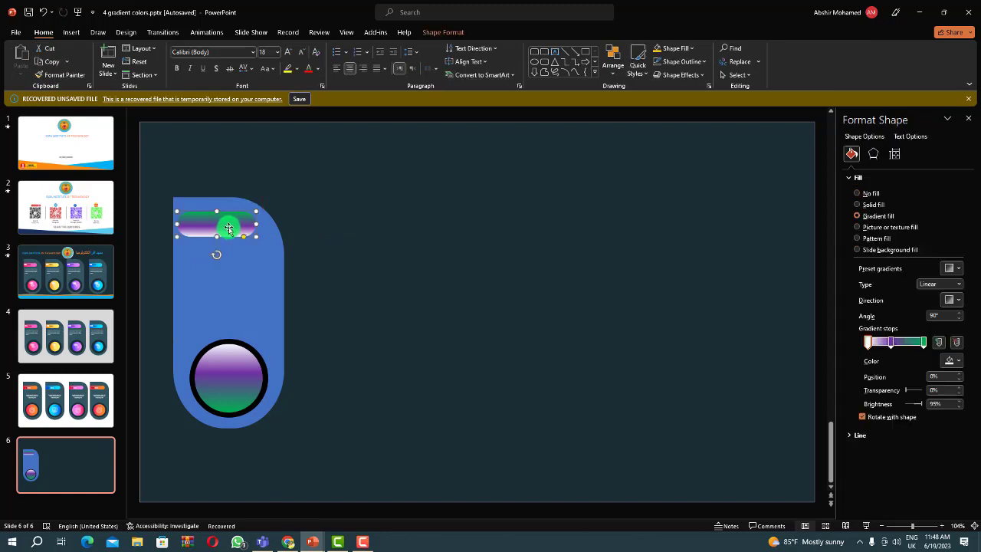
pyautogui.moveTo(229, 229); pyautogui.dragTo(231, 229)
pyautogui.click(305, 262)
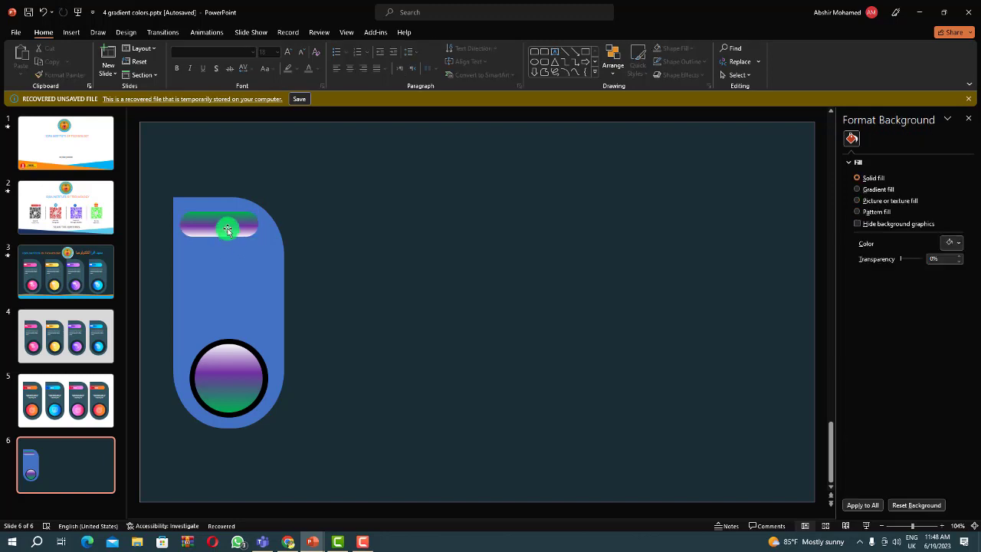
pyautogui.click(229, 228)
pyautogui.click(311, 257)
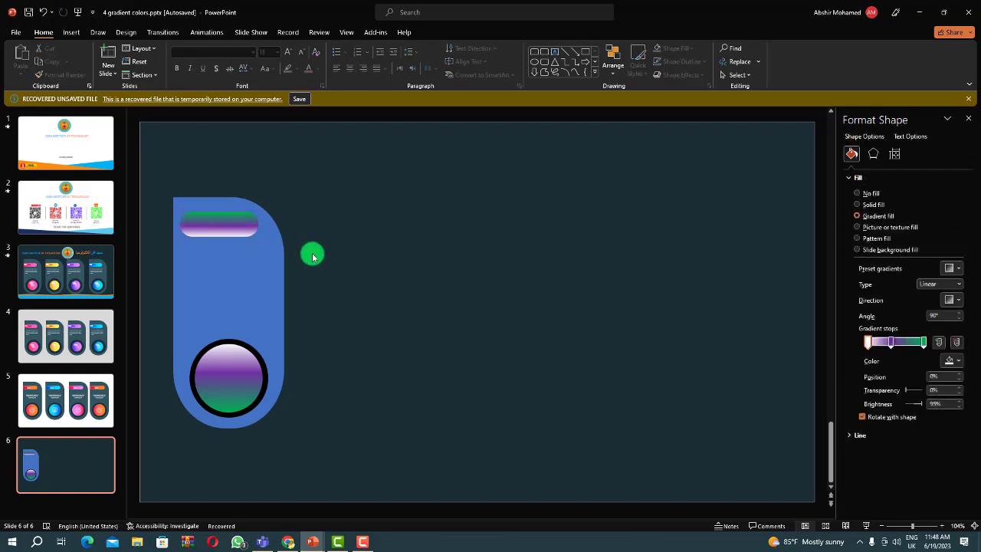
pyautogui.click(230, 387)
pyautogui.click(314, 394)
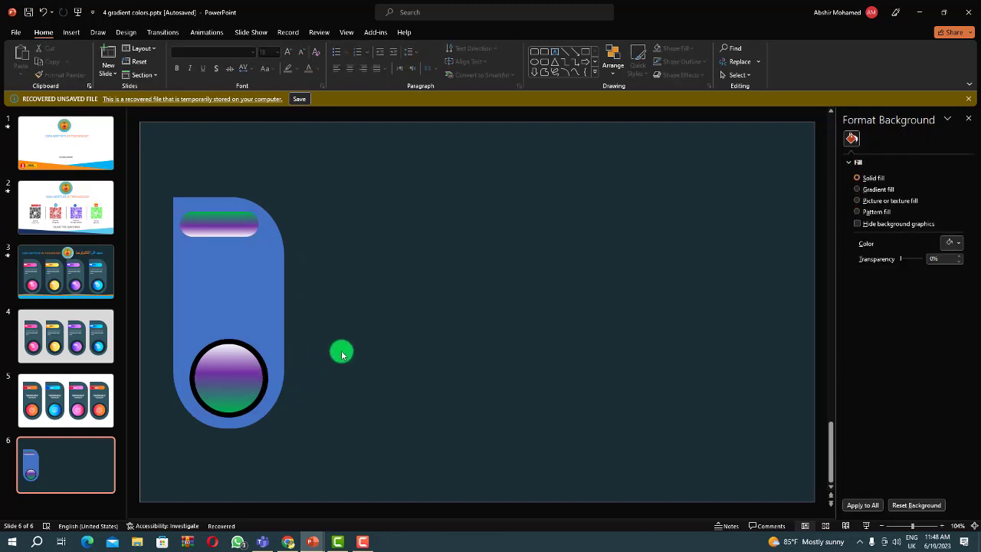
pyautogui.click(220, 226)
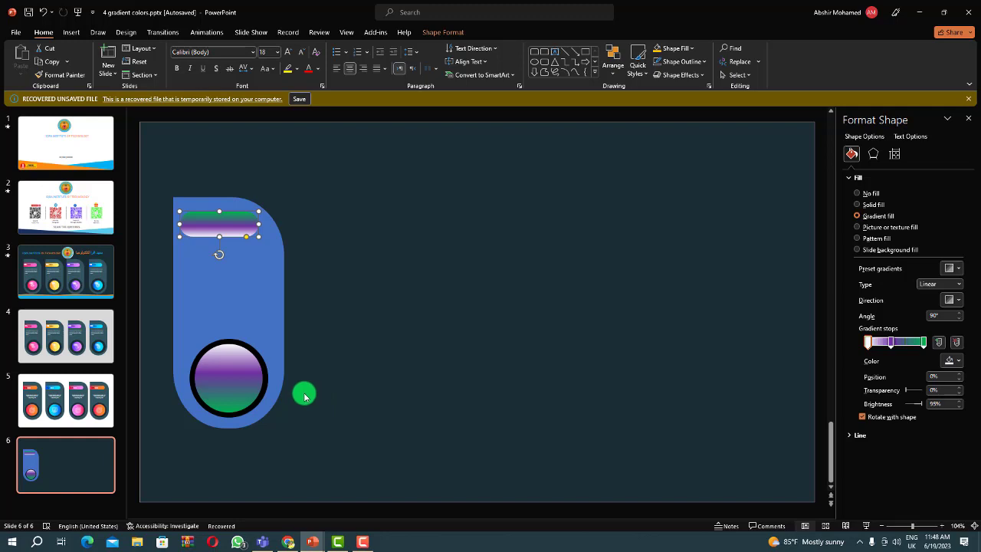
pyautogui.click(238, 284)
pyautogui.click(304, 350)
pyautogui.click(231, 285)
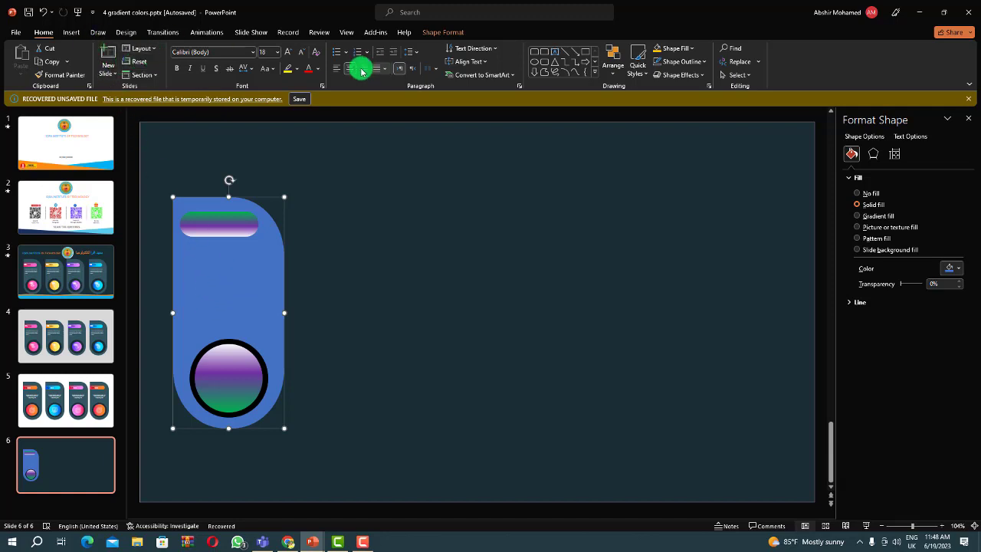
# Insert a text box beside the card and fill it with one placeholder paragraph using =lorem(1).
pyautogui.click(77, 34)
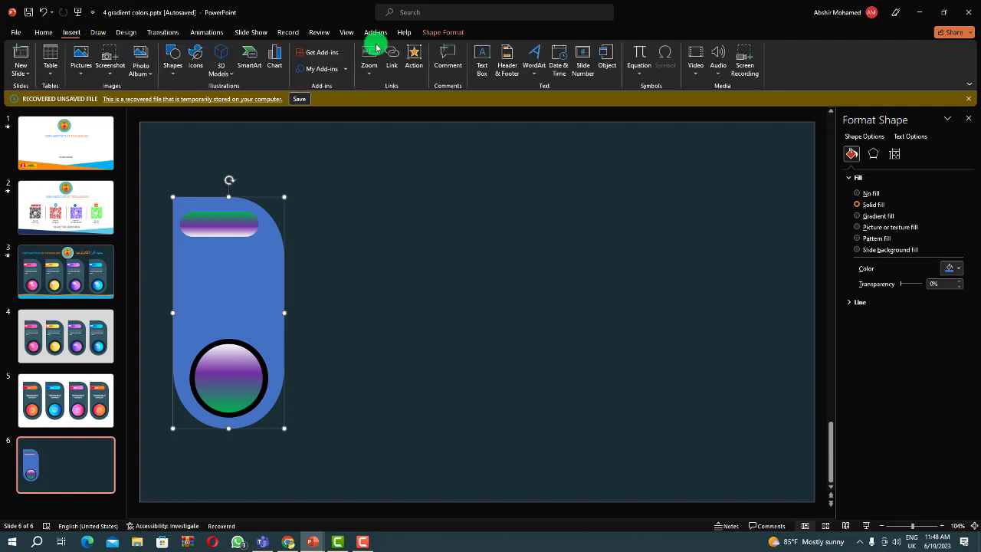
pyautogui.click(485, 57)
pyautogui.moveTo(324, 261); pyautogui.dragTo(413, 285)
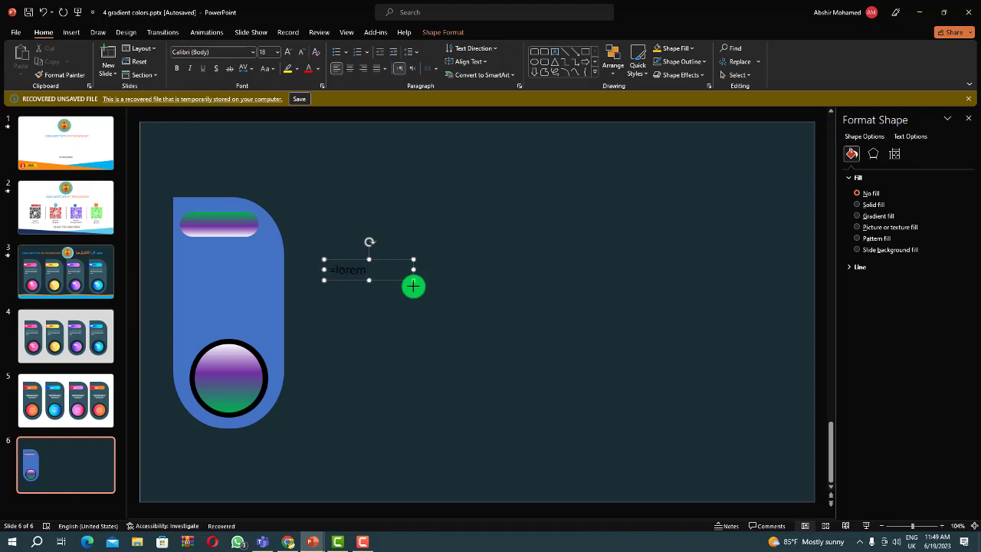
pyautogui.write('=lorem(')
pyautogui.write('1')
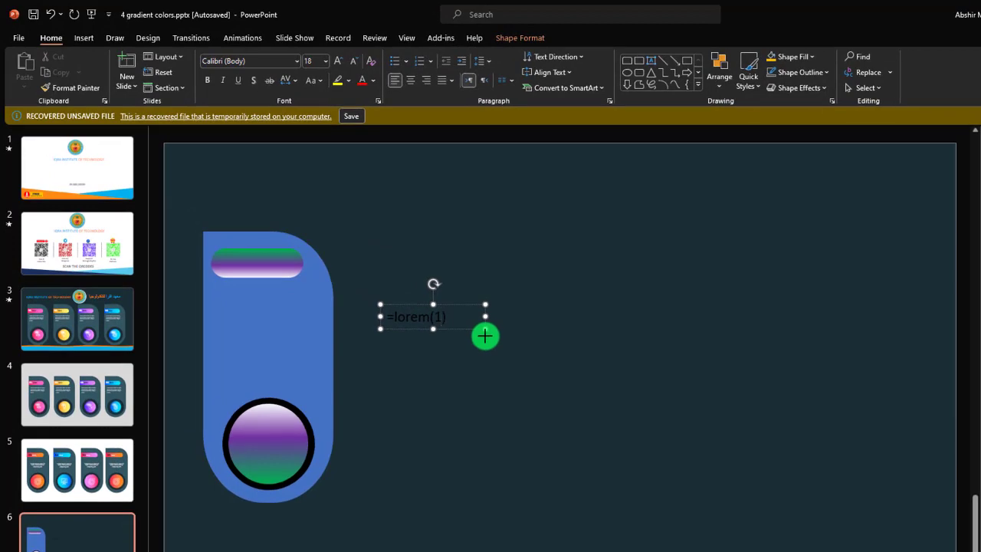
pyautogui.write(')')
pyautogui.press('Return')
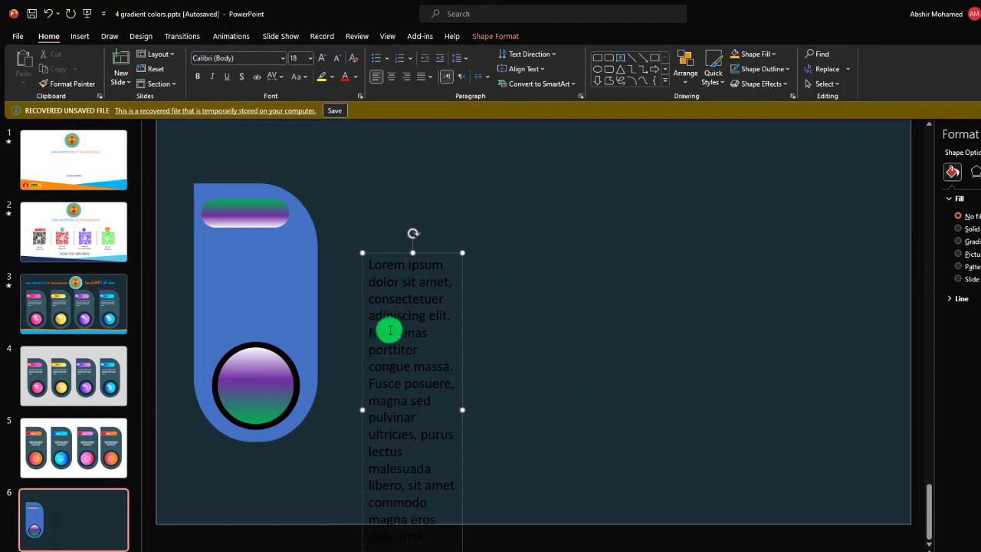
# Trim the placeholder text to its first sentence, "Lorem ipsum dolor sit amet, consectetuer adipiscing elit.".
pyautogui.moveTo(369, 331); pyautogui.dragTo(429, 540)
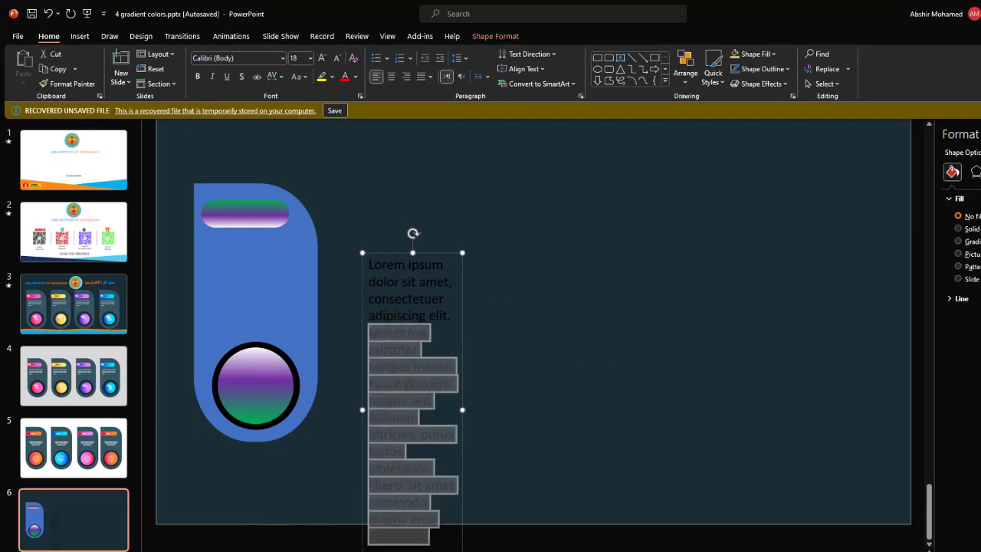
pyautogui.press('BackSpace')
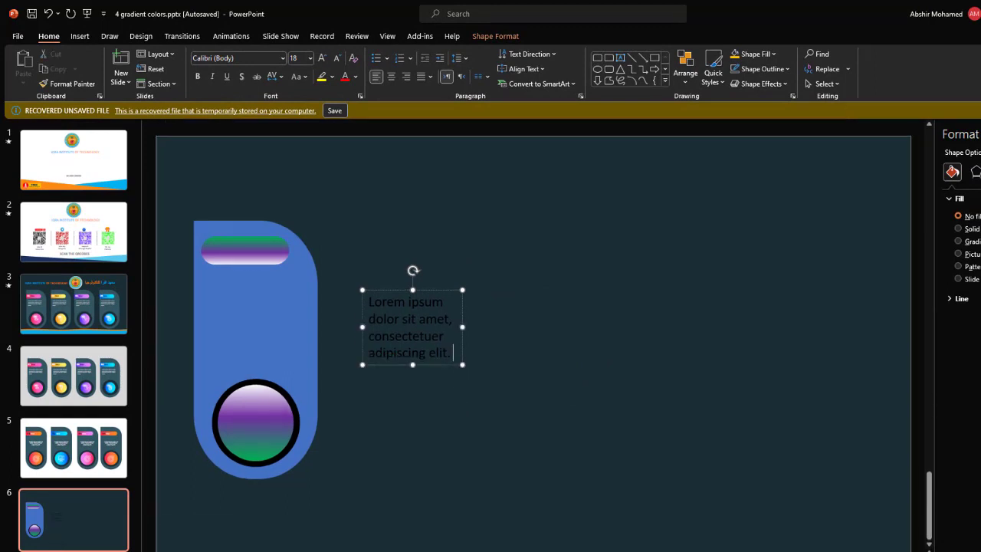
pyautogui.click(500, 391)
# Move the text box onto the card between the pill and the circle, and widen it nearly to the card's right edge.
pyautogui.click(438, 335)
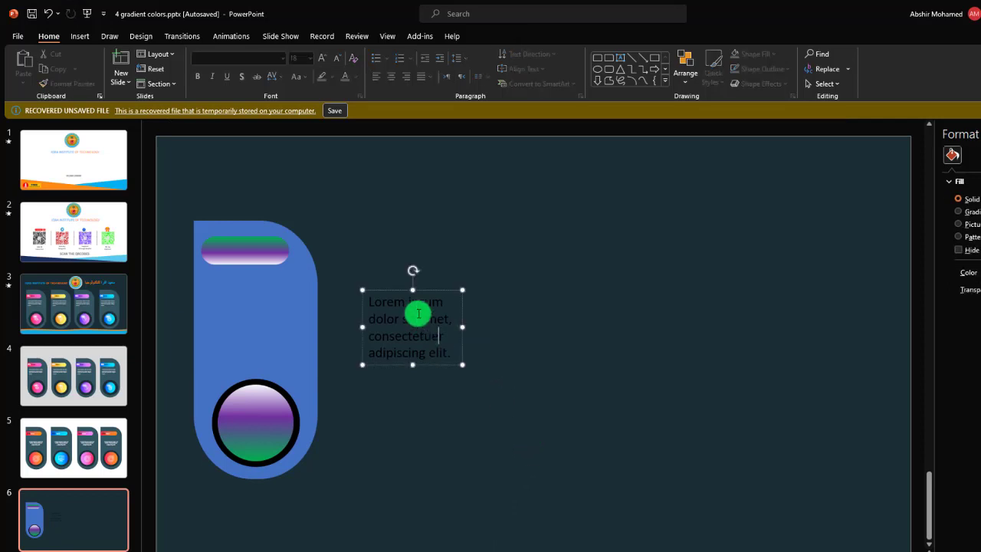
pyautogui.moveTo(379, 290); pyautogui.dragTo(220, 284)
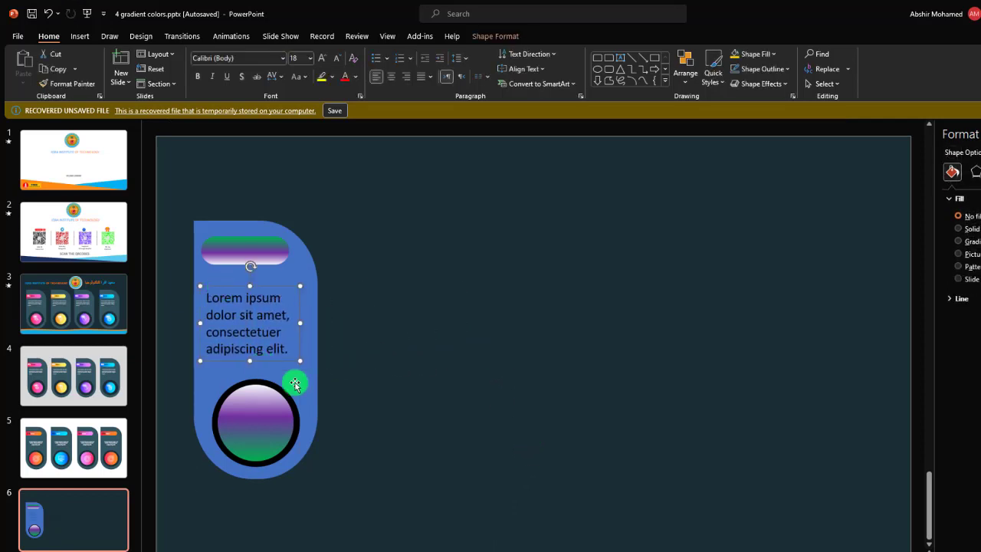
pyautogui.moveTo(300, 361); pyautogui.dragTo(310, 381)
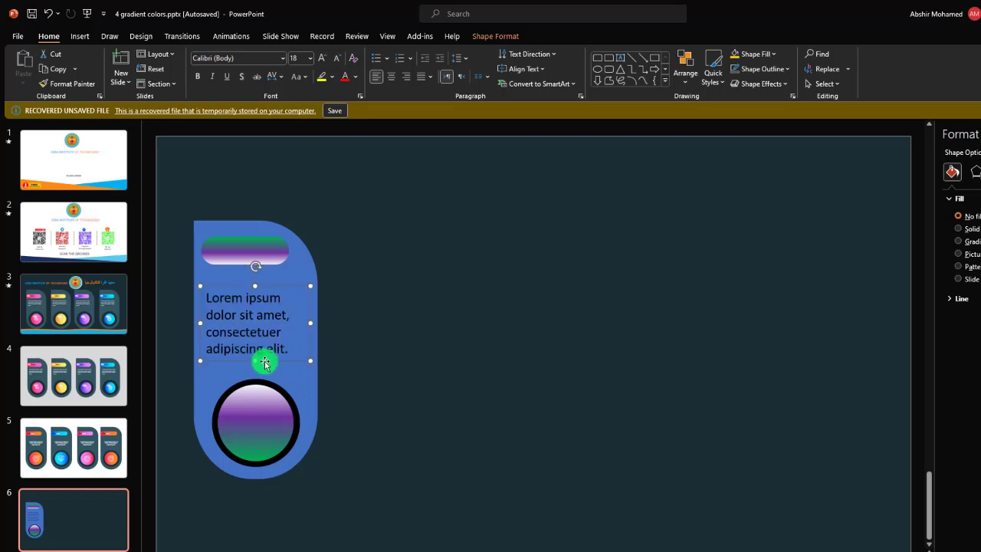
pyautogui.moveTo(256, 361); pyautogui.dragTo(255, 378)
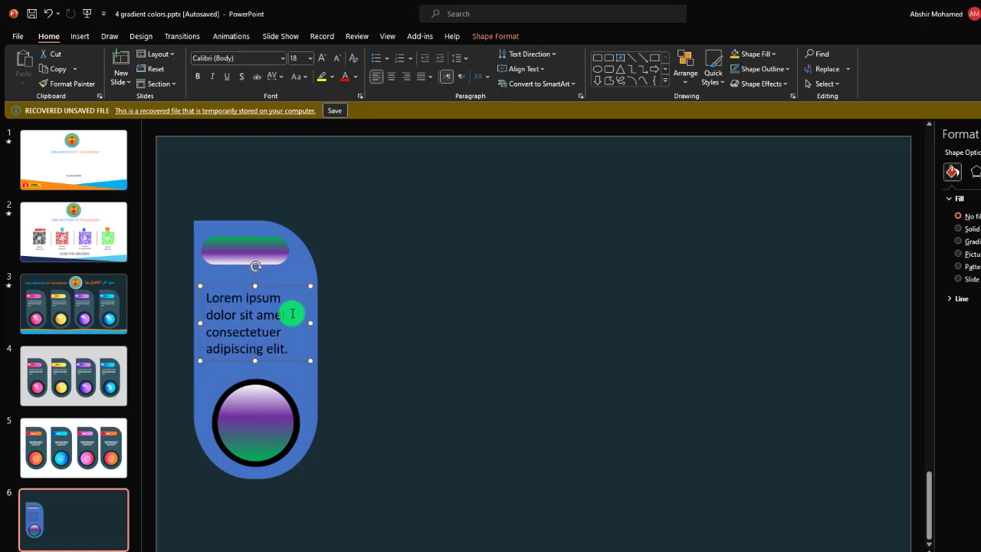
# Set the card text to font size 20 and colour it white.
pyautogui.click(319, 57)
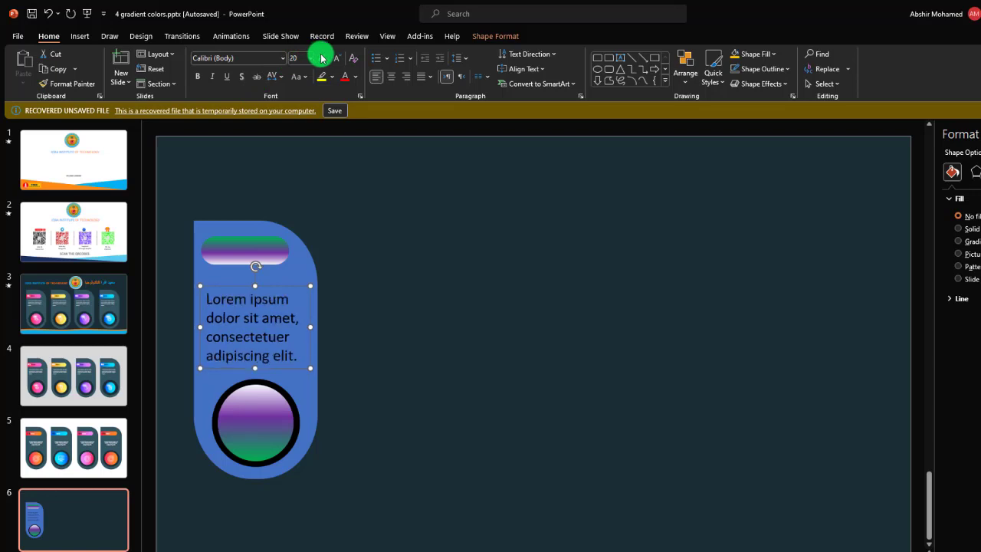
pyautogui.click(321, 57)
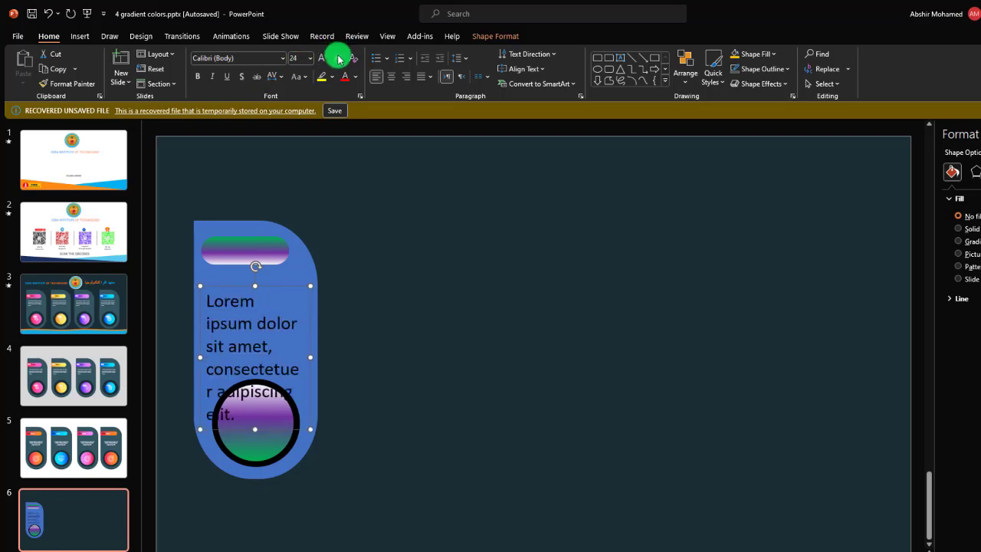
pyautogui.click(338, 58)
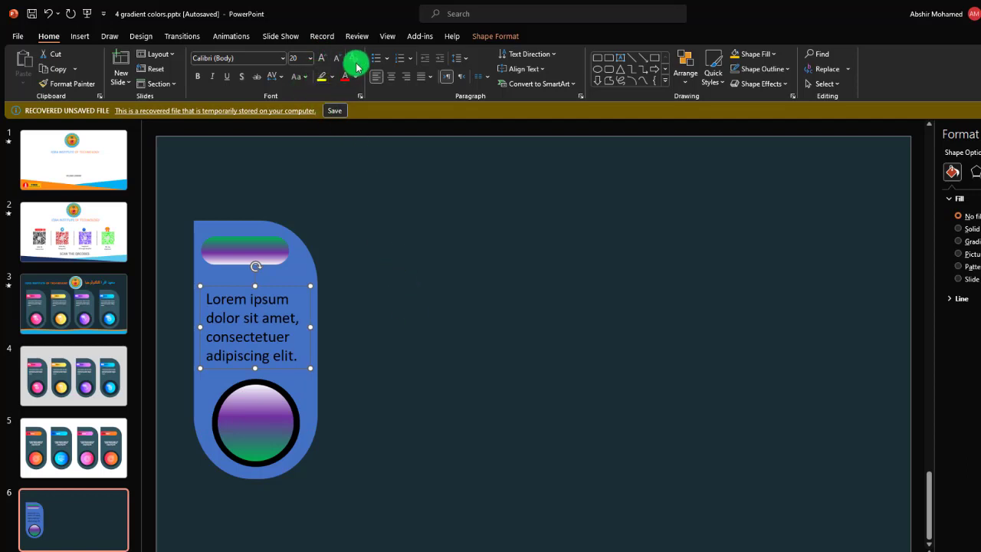
pyautogui.click(355, 77)
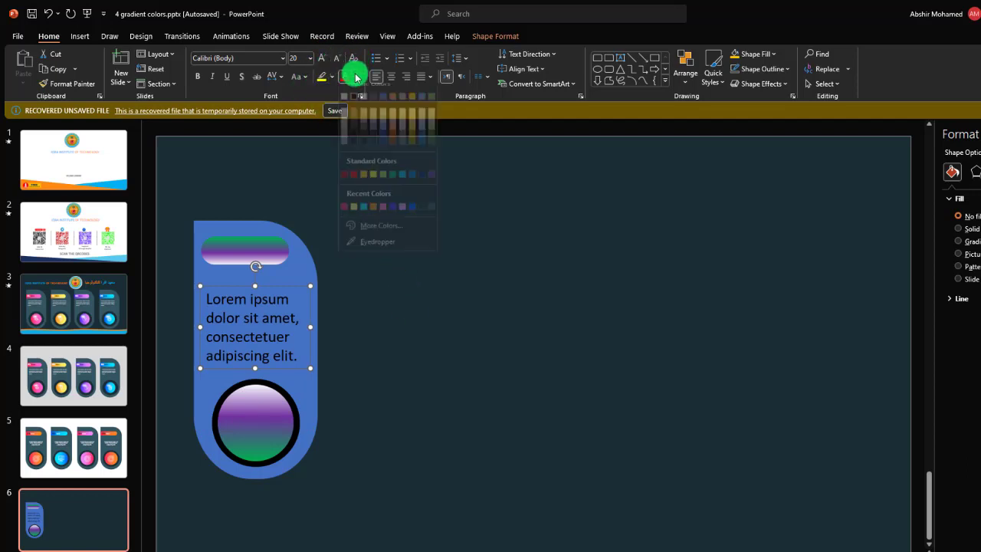
pyautogui.click(343, 96)
pyautogui.click(466, 346)
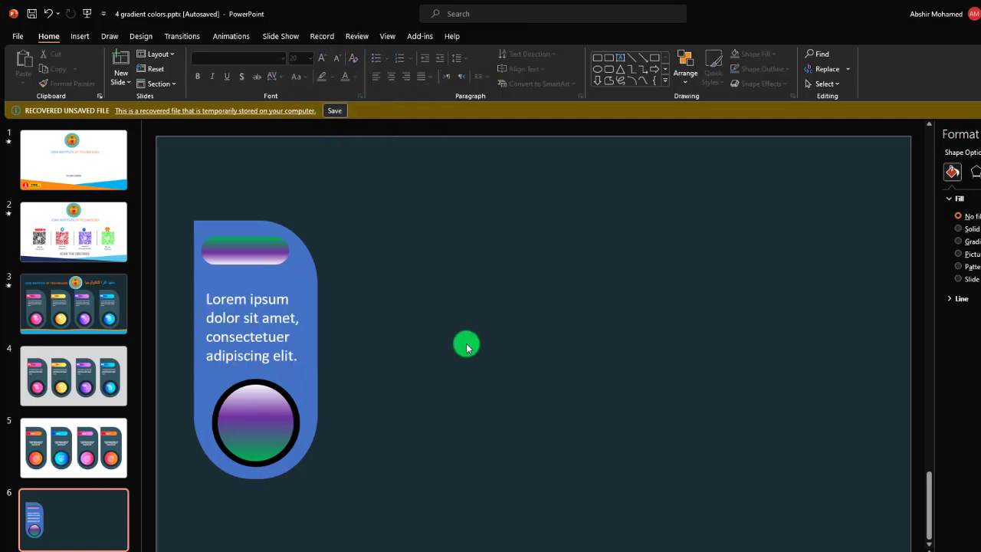
# Group all of the card's shapes and text, and place a copy of the group to its right with a small gap.
pyautogui.click(263, 255)
pyautogui.click(388, 300)
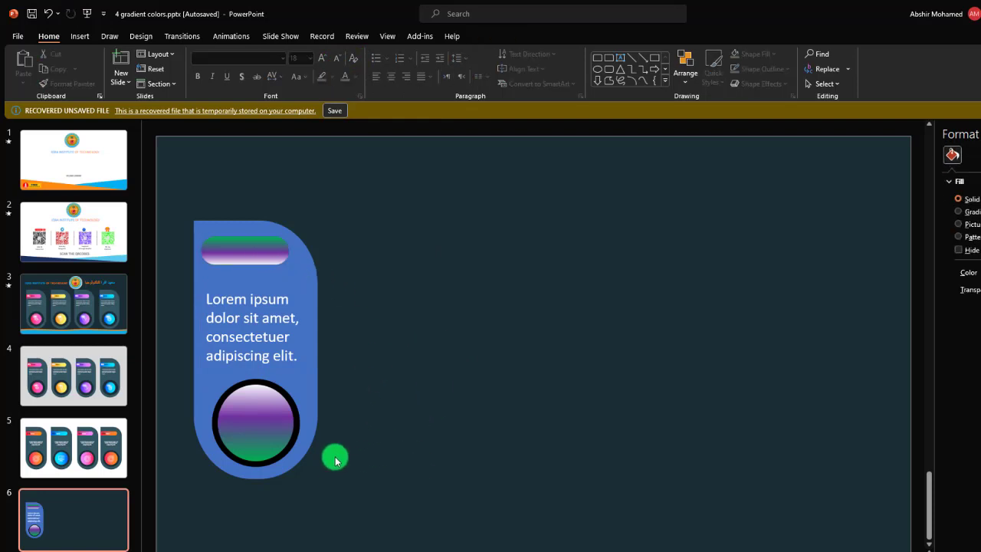
pyautogui.moveTo(351, 482); pyautogui.dragTo(164, 198)
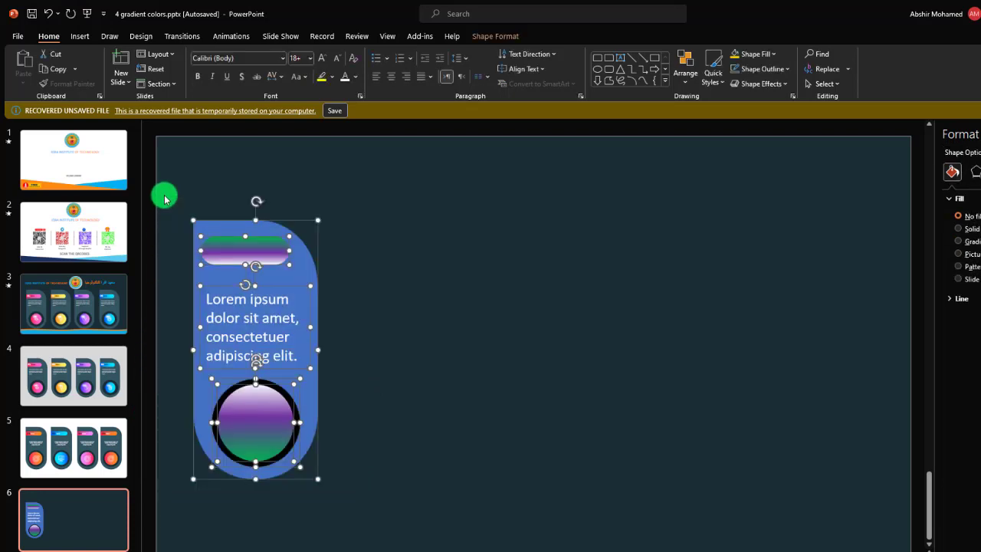
pyautogui.hotkey('ctrl', 'g')
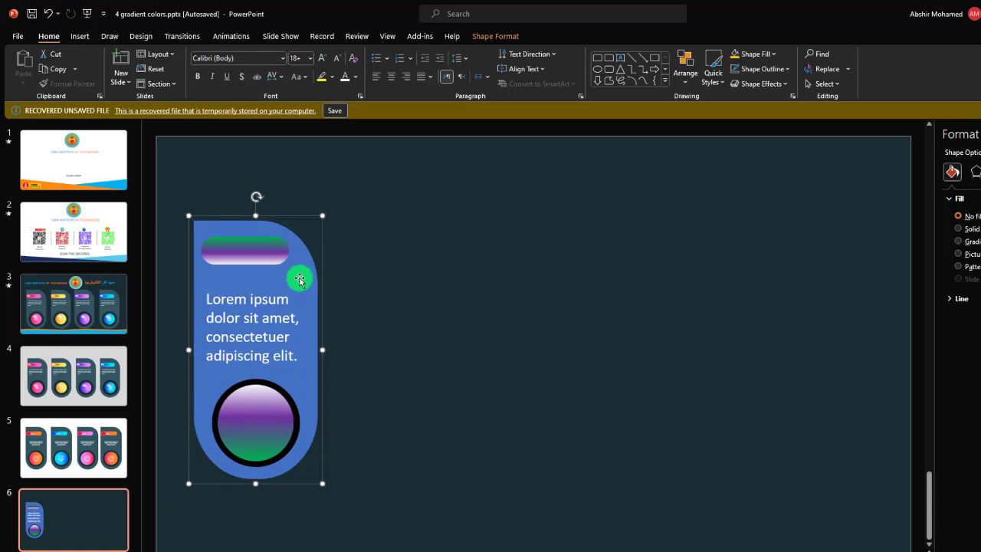
pyautogui.moveTo(299, 280); pyautogui.dragTo(455, 272)
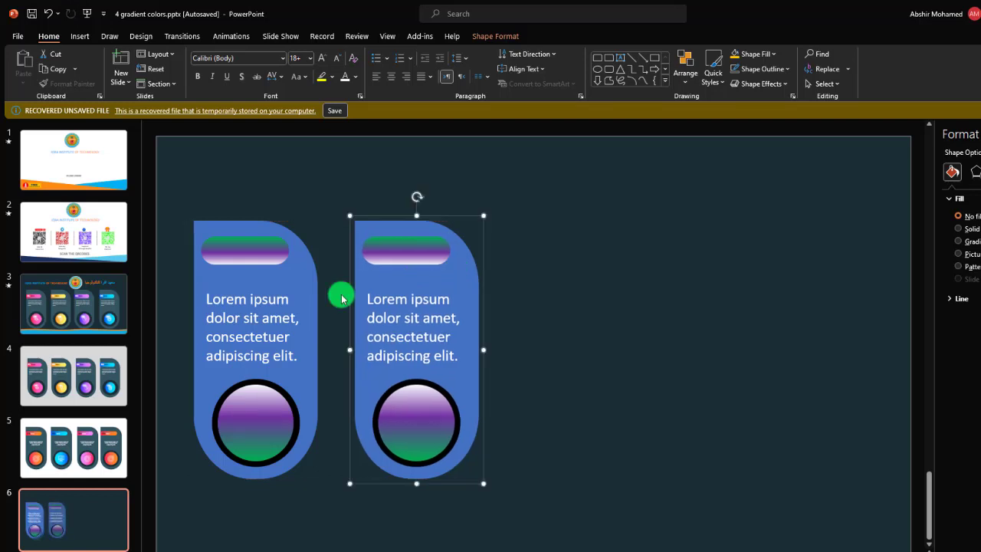
# Group the two cards together and duplicate the pair toward the slide's empty right side, level with the originals.
pyautogui.click(275, 301)
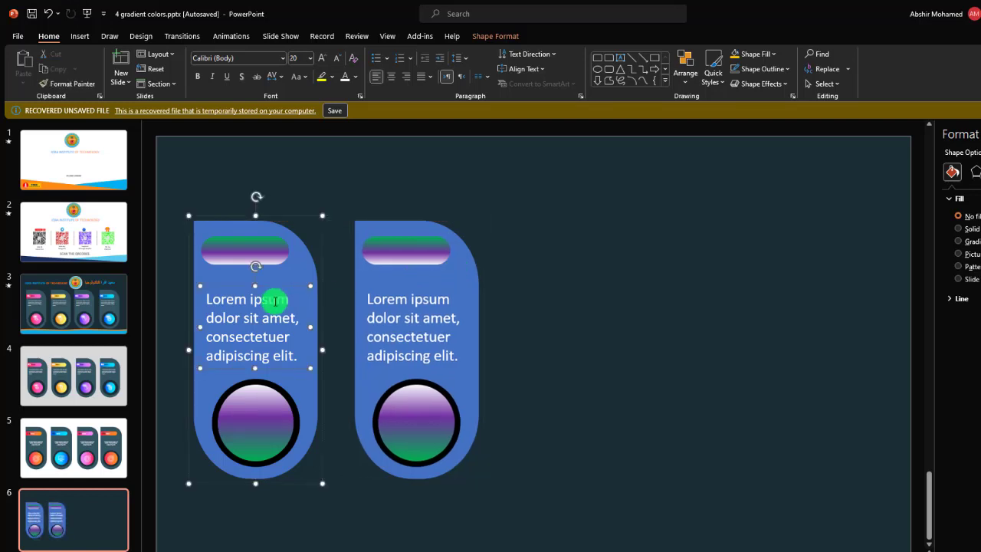
pyautogui.keyDown('shift'); pyautogui.click(417, 278); pyautogui.keyUp('shift')
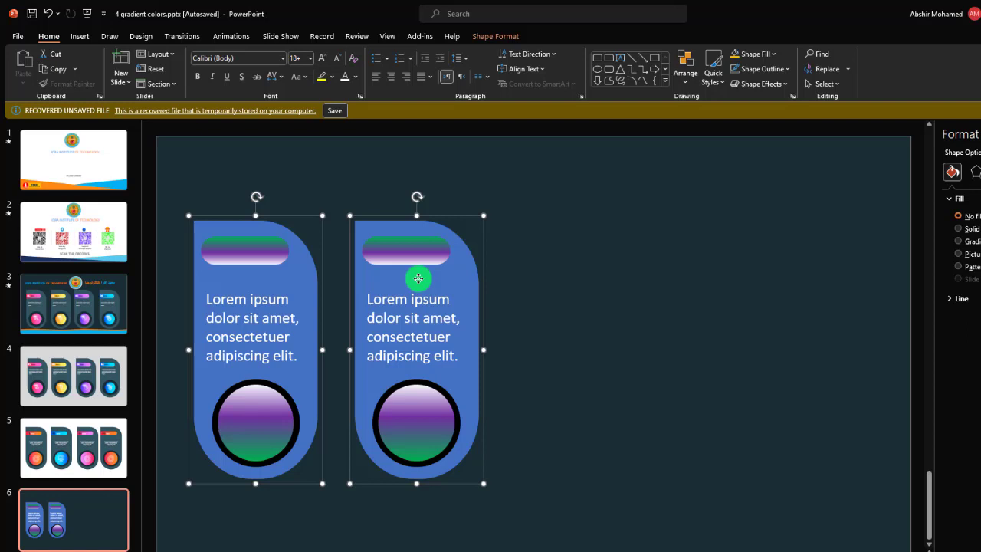
pyautogui.hotkey('ctrl', 'g')
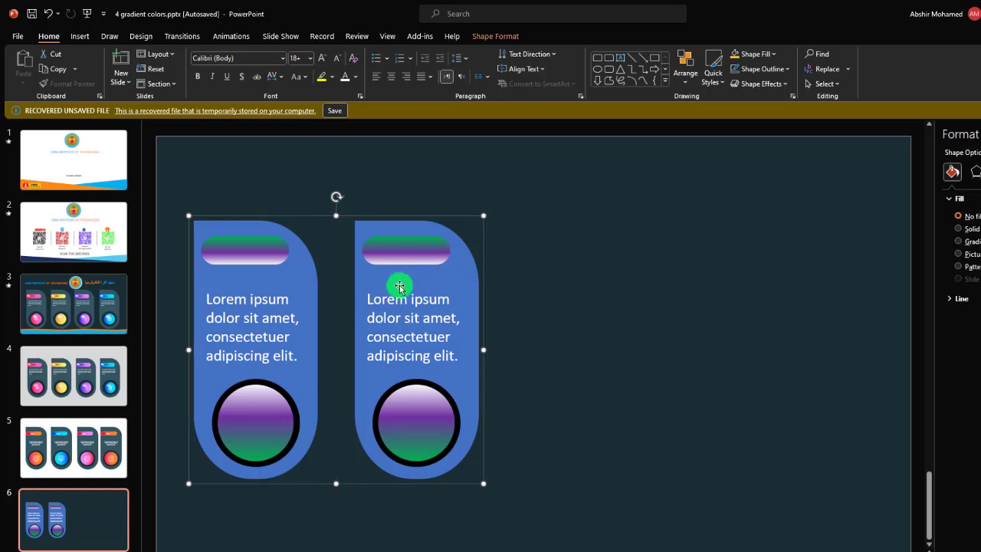
pyautogui.hotkey('ctrl', 'd')
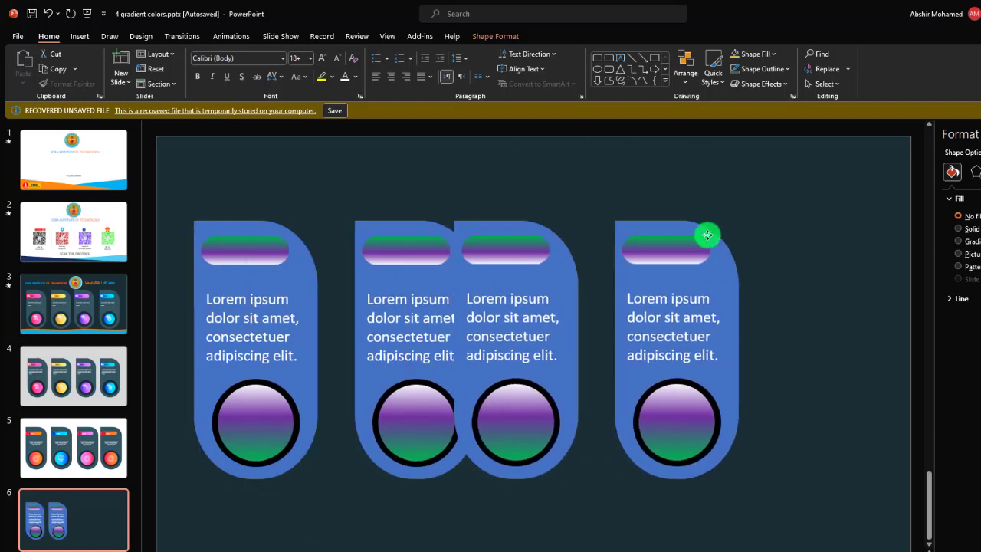